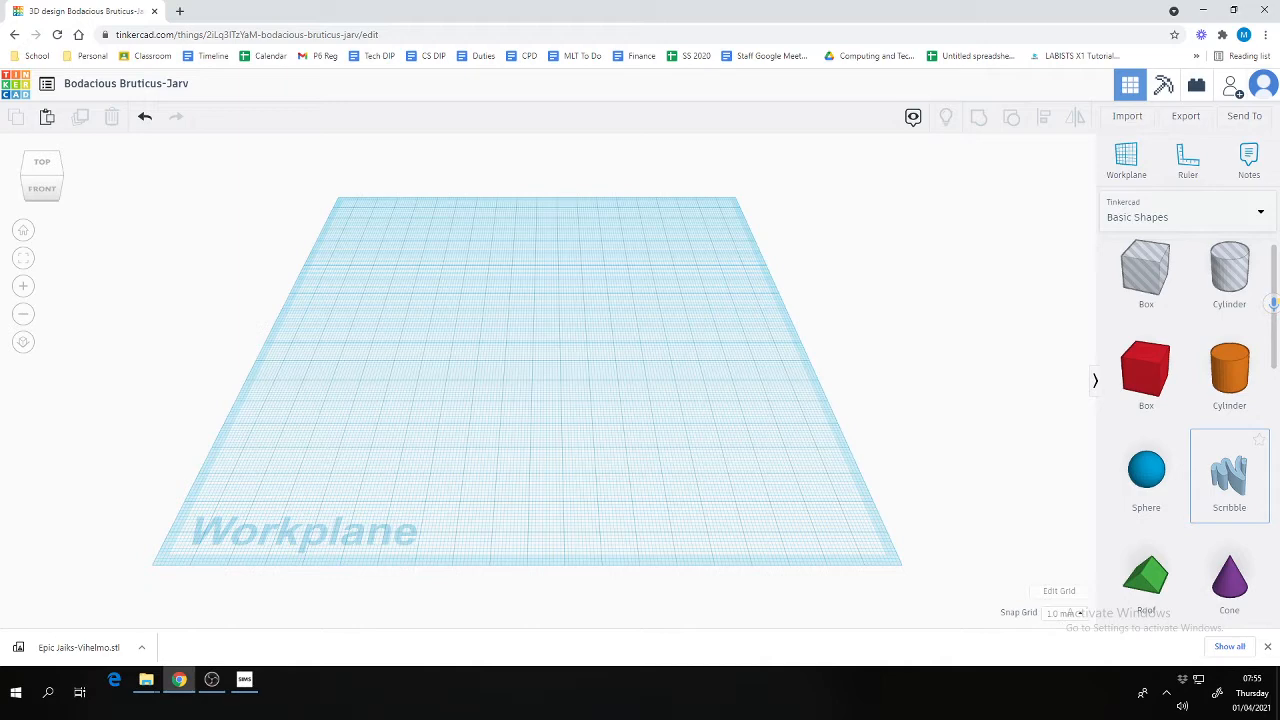
Add a Scribble shape and draw a rabbit head outline with two long ears and two round eyes.
mouse_move(1229, 475)
left_mouse_down()
mouse_move(914, 429)
mouse_move(651, 414)
mouse_move(488, 358)
mouse_move(498, 335)
left_mouse_up()
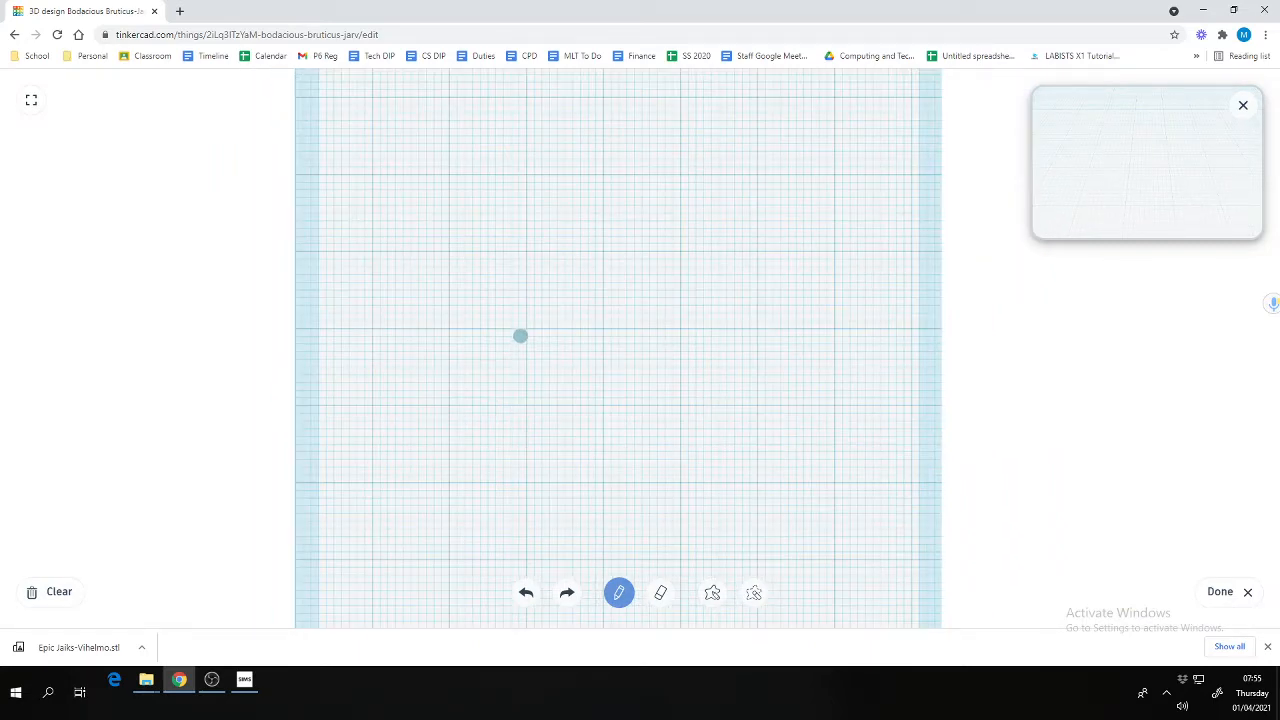
mouse_move(520, 336)
left_mouse_down()
mouse_move(488, 238)
mouse_move(538, 225)
mouse_move(558, 319)
mouse_move(589, 214)
mouse_move(631, 229)
mouse_move(626, 321)
mouse_move(686, 423)
mouse_move(602, 524)
mouse_move(520, 480)
mouse_move(532, 379)
left_mouse_up()
left_click_drag(518, 326, 522, 329)
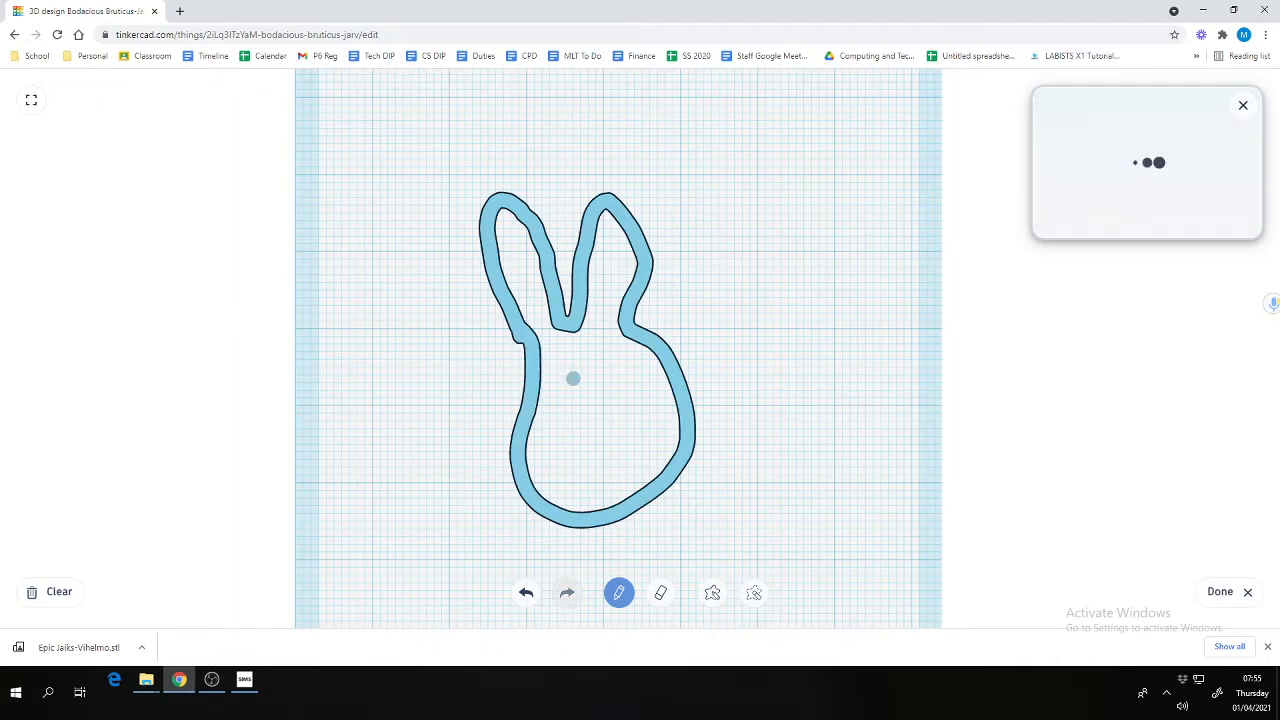
mouse_move(573, 378)
left_mouse_down()
mouse_move(580, 418)
mouse_move(596, 362)
mouse_move(568, 372)
mouse_move(623, 378)
mouse_move(628, 367)
left_mouse_up()
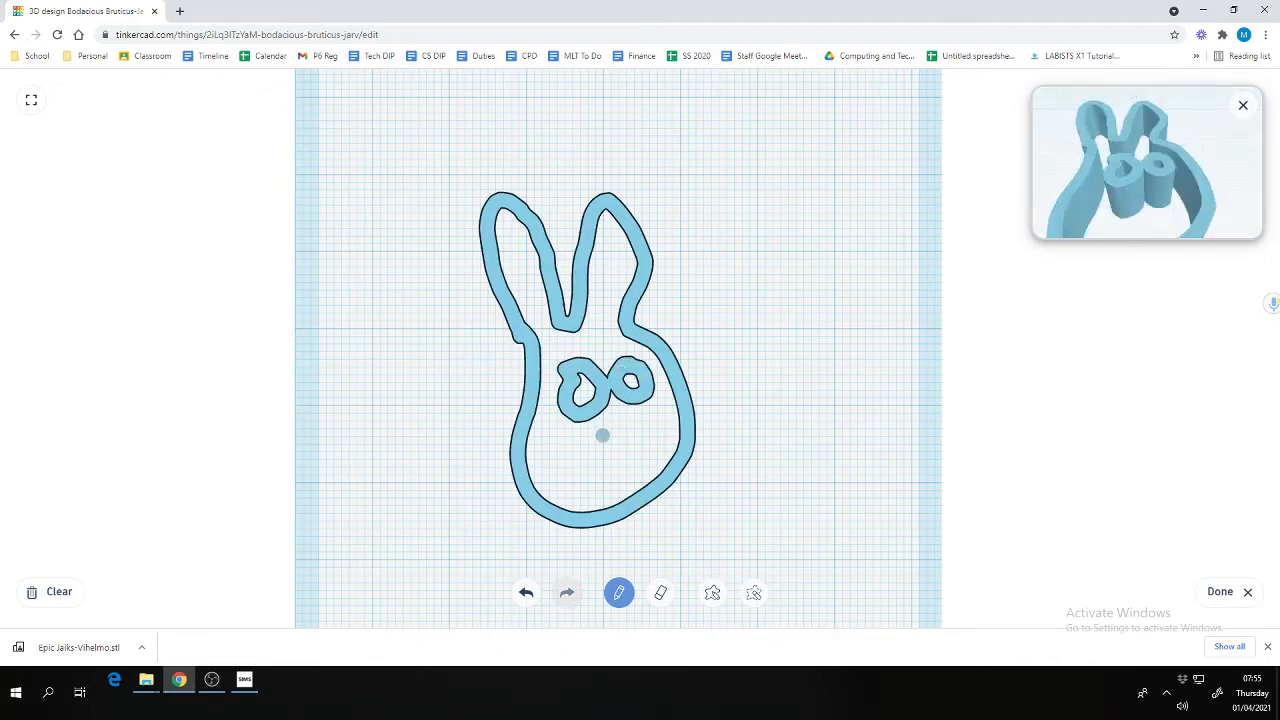
Draw three whiskers on each side of the rabbit's face and finish the scribble.
left_click_drag(602, 435, 748, 390)
left_click_drag(622, 435, 752, 452)
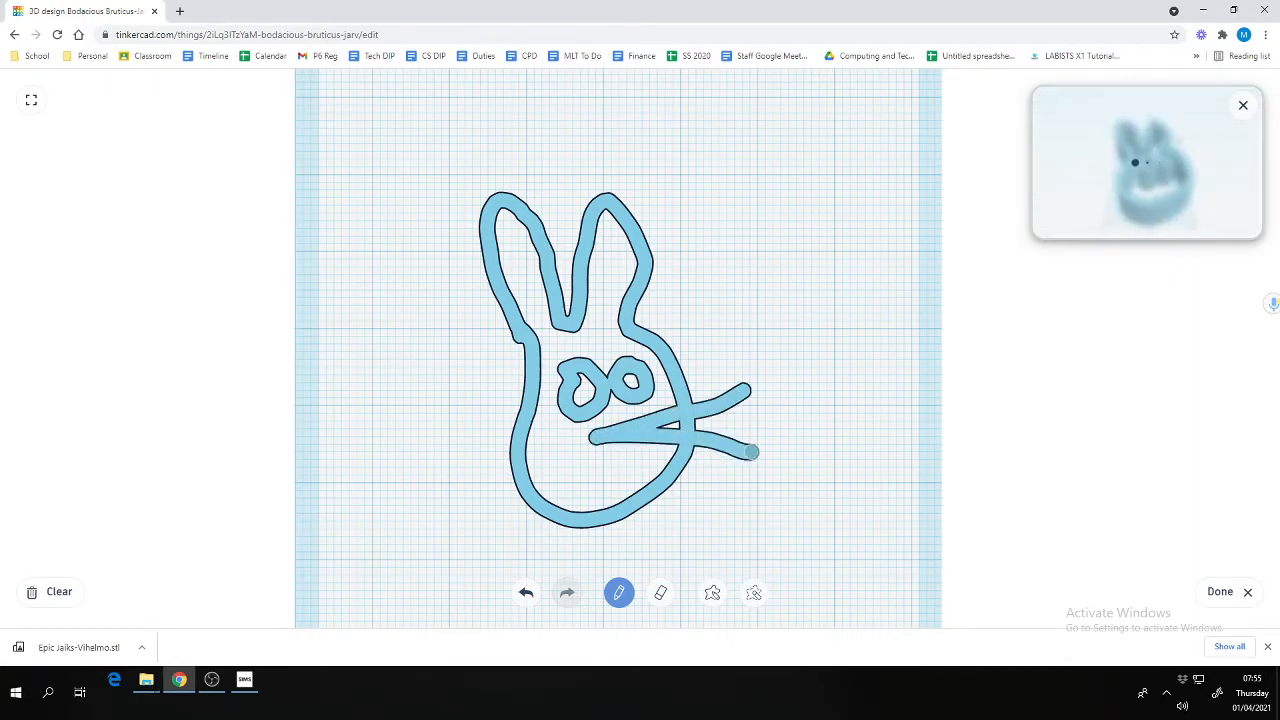
left_click_drag(598, 438, 750, 520)
left_click_drag(592, 440, 405, 412)
left_click_drag(590, 440, 437, 459)
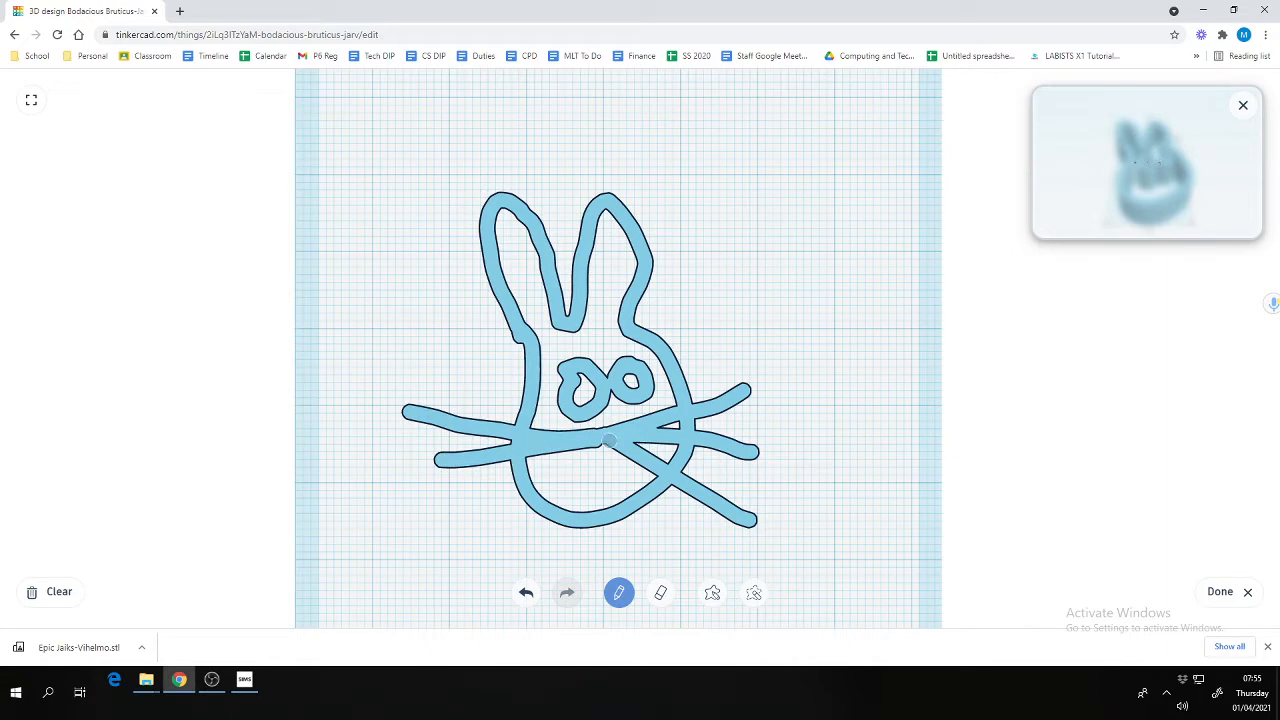
left_click_drag(608, 440, 449, 519)
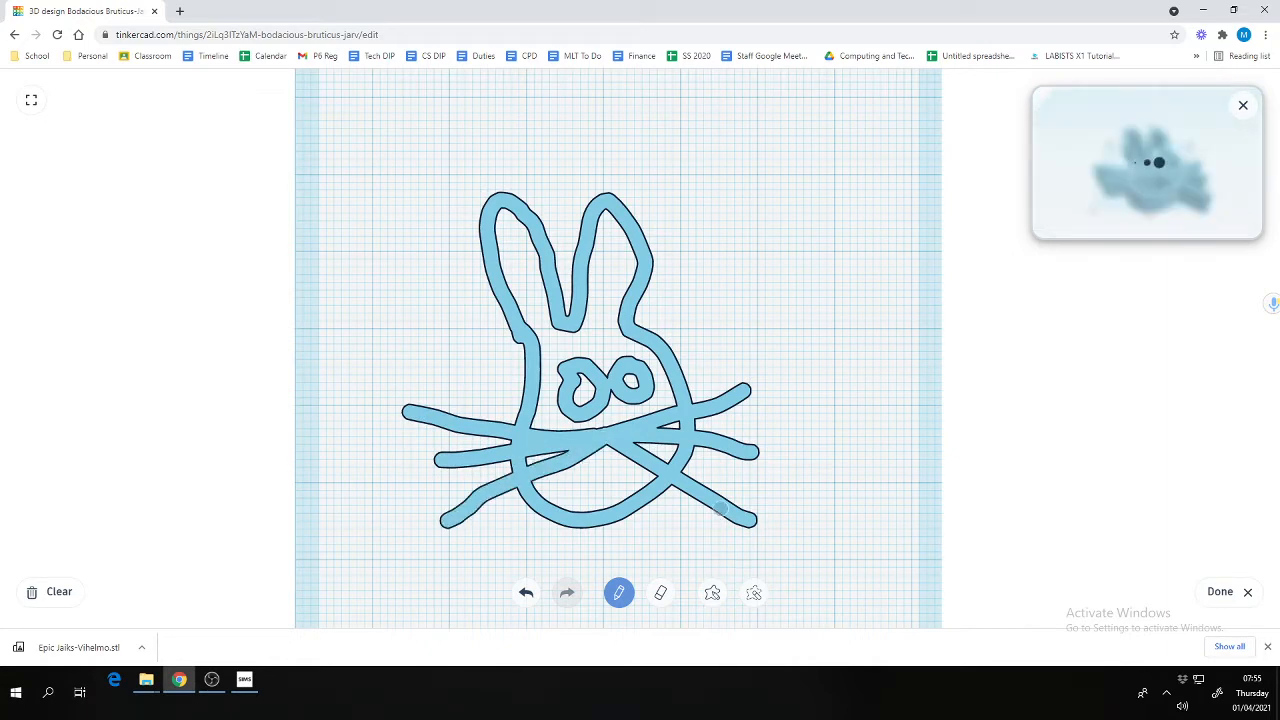
left_click(1220, 591)
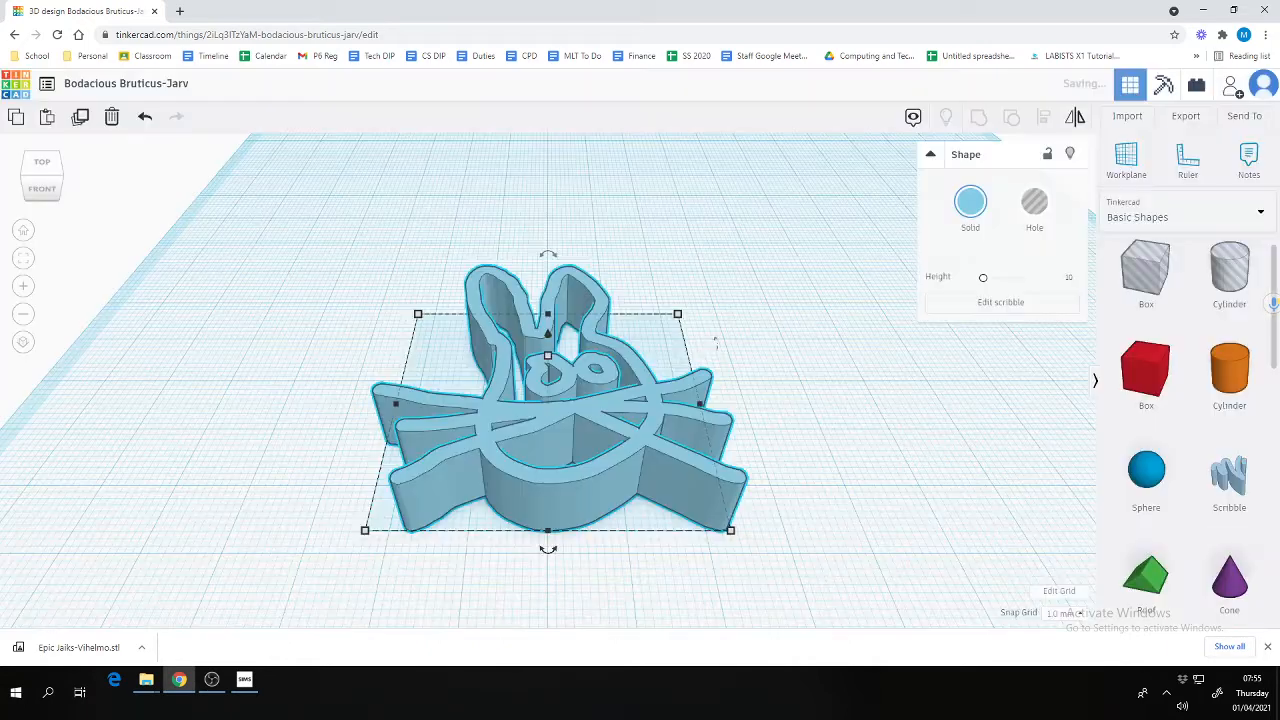
Add a red box beside the rabbit, lower its height and stretch its base to about 39 mm on one side.
left_click_drag(58, 187, 65, 255)
left_click_drag(686, 236, 705, 177)
left_click(800, 230)
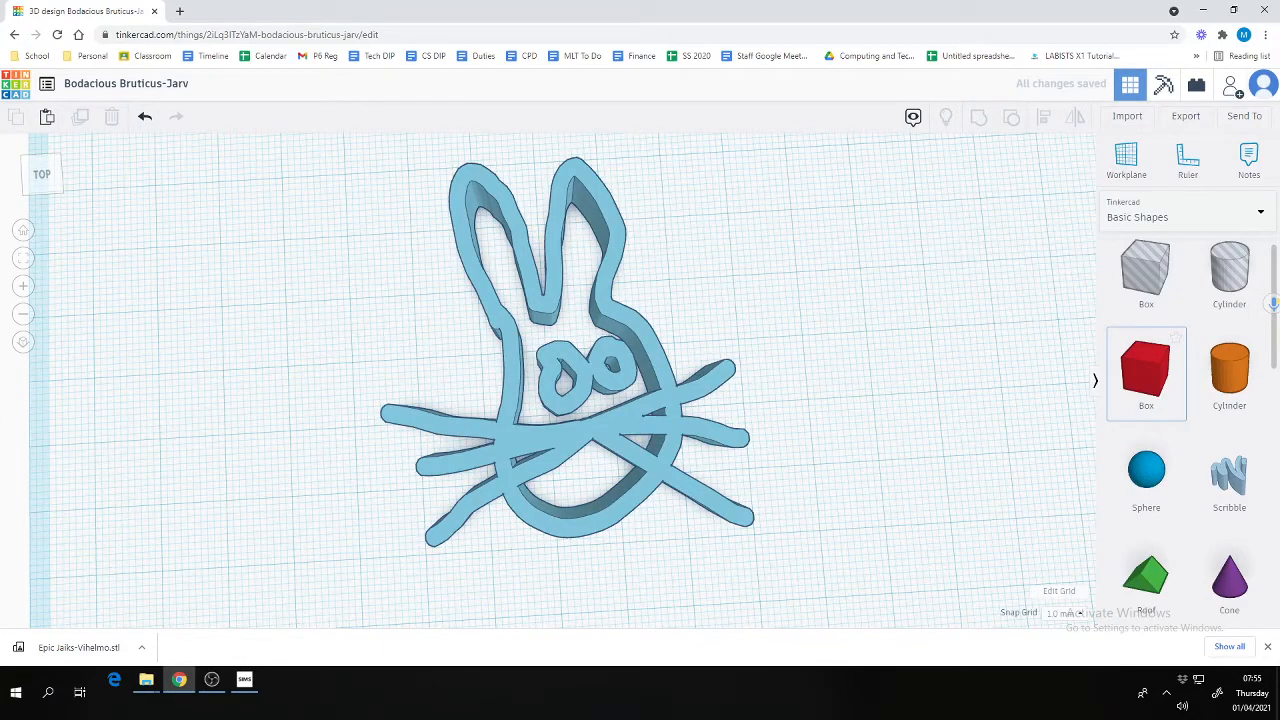
left_click_drag(1146, 370, 765, 262)
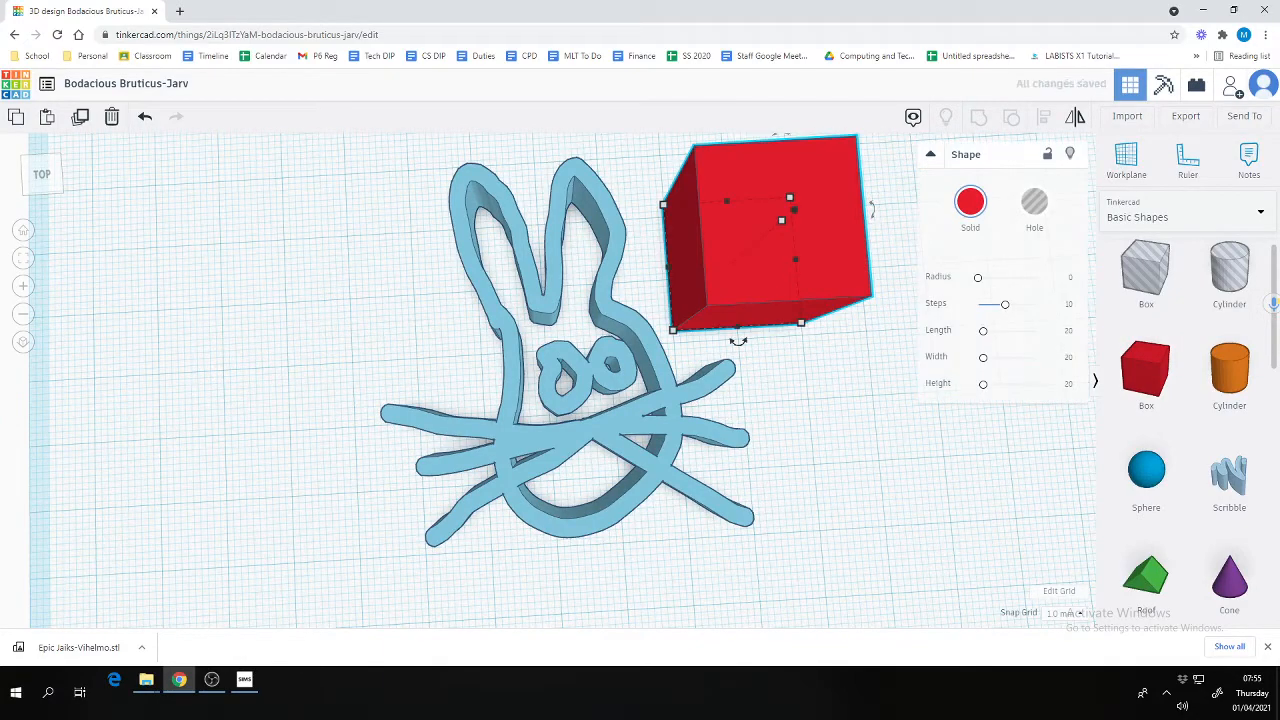
right_click_drag(640, 420, 620, 250)
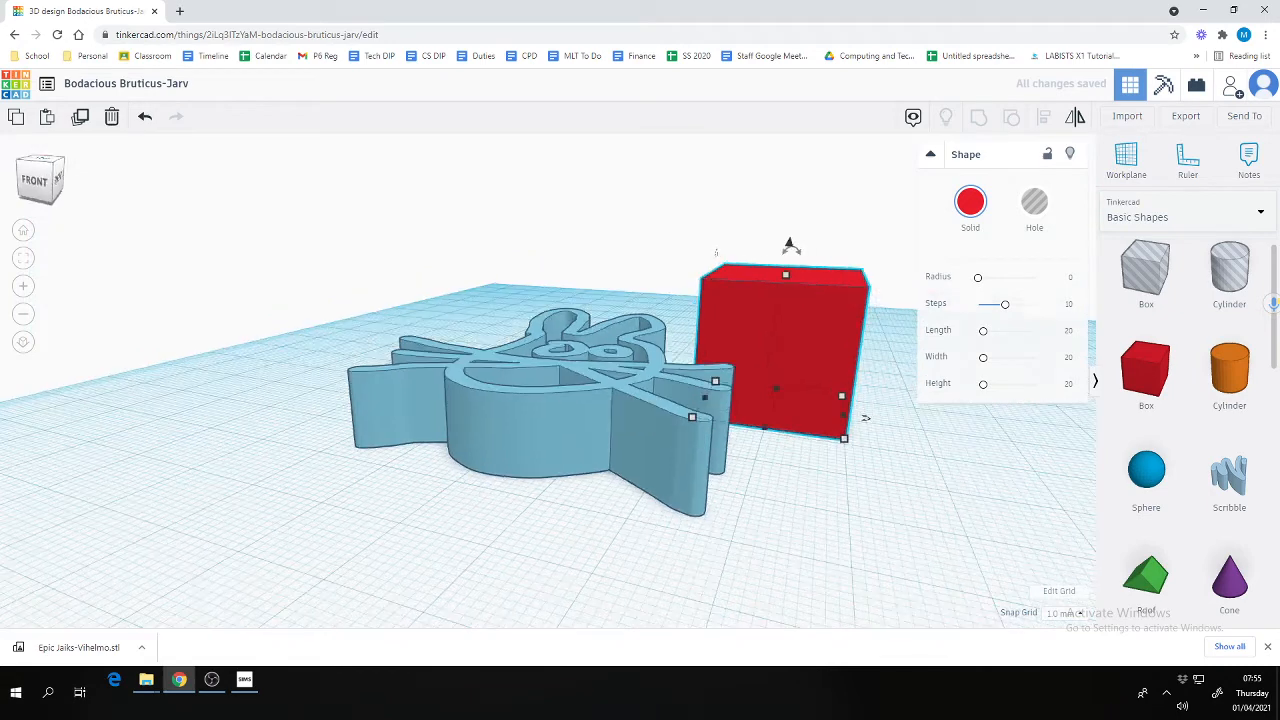
left_click_drag(716, 253, 710, 312)
left_click_drag(845, 436, 1057, 478)
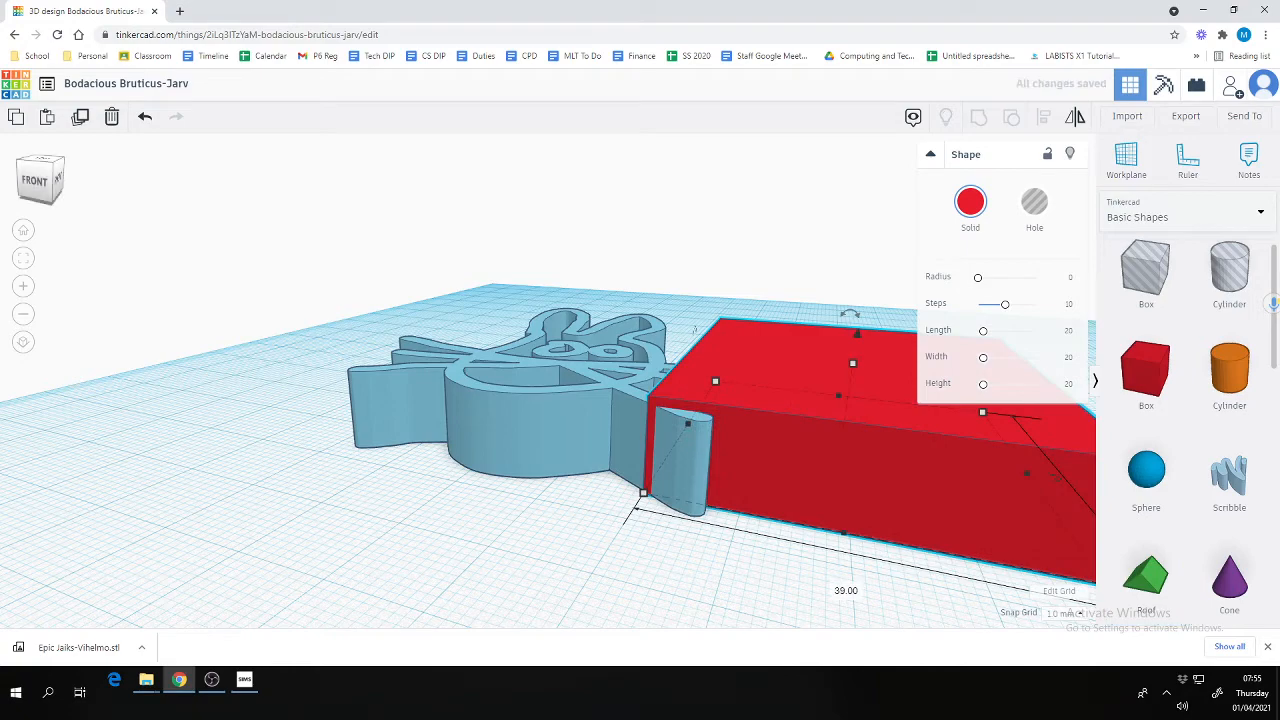
Move the rabbit onto the red box, raise it above the box's top face and nudge it toward the left.
right_click_drag(640, 400, 760, 480)
left_click_drag(580, 470, 858, 415)
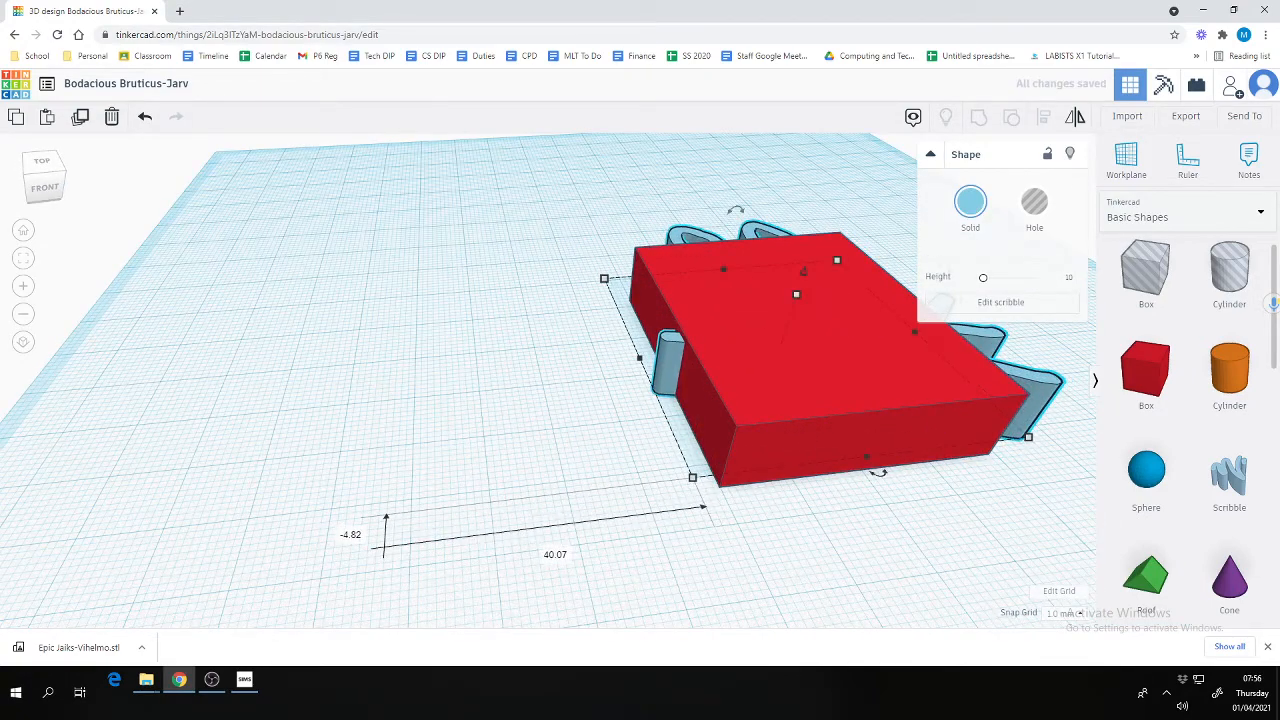
mouse_move(803, 271)
left_mouse_down()
mouse_move(812, 240)
mouse_move(814, 283)
left_mouse_up()
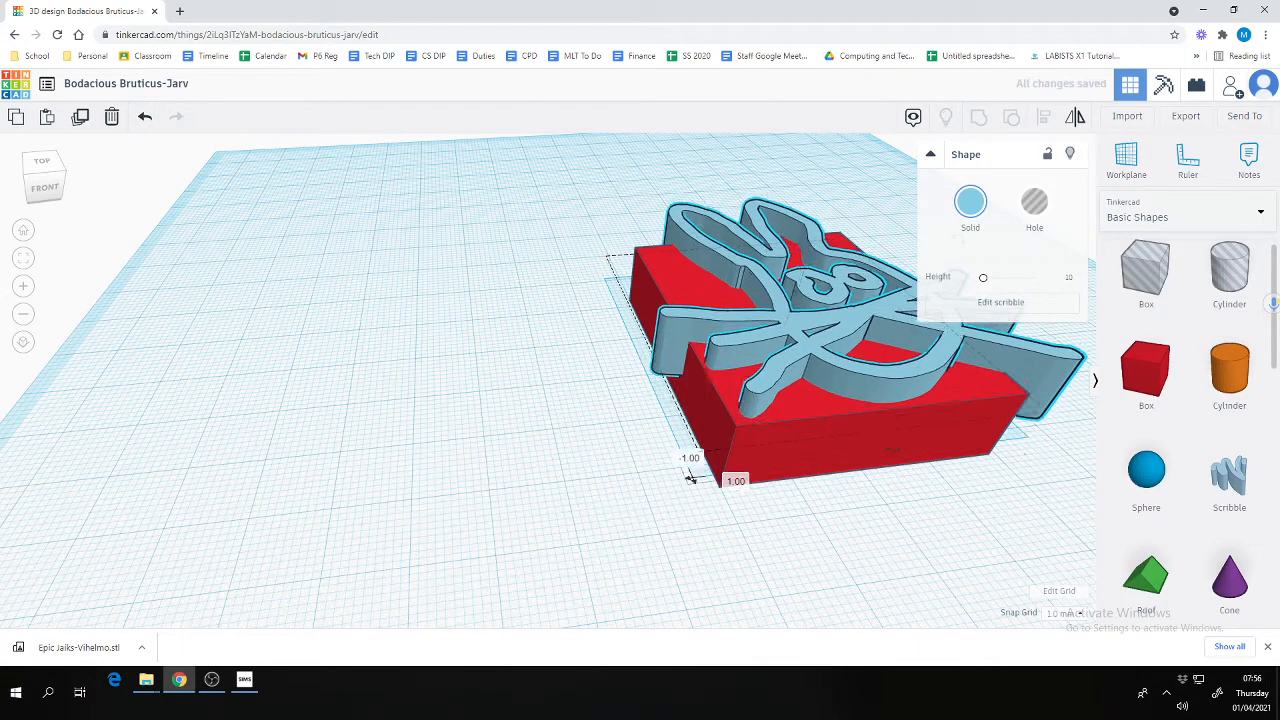
key("Left")
key("Left")
key("Left")
key("Left")
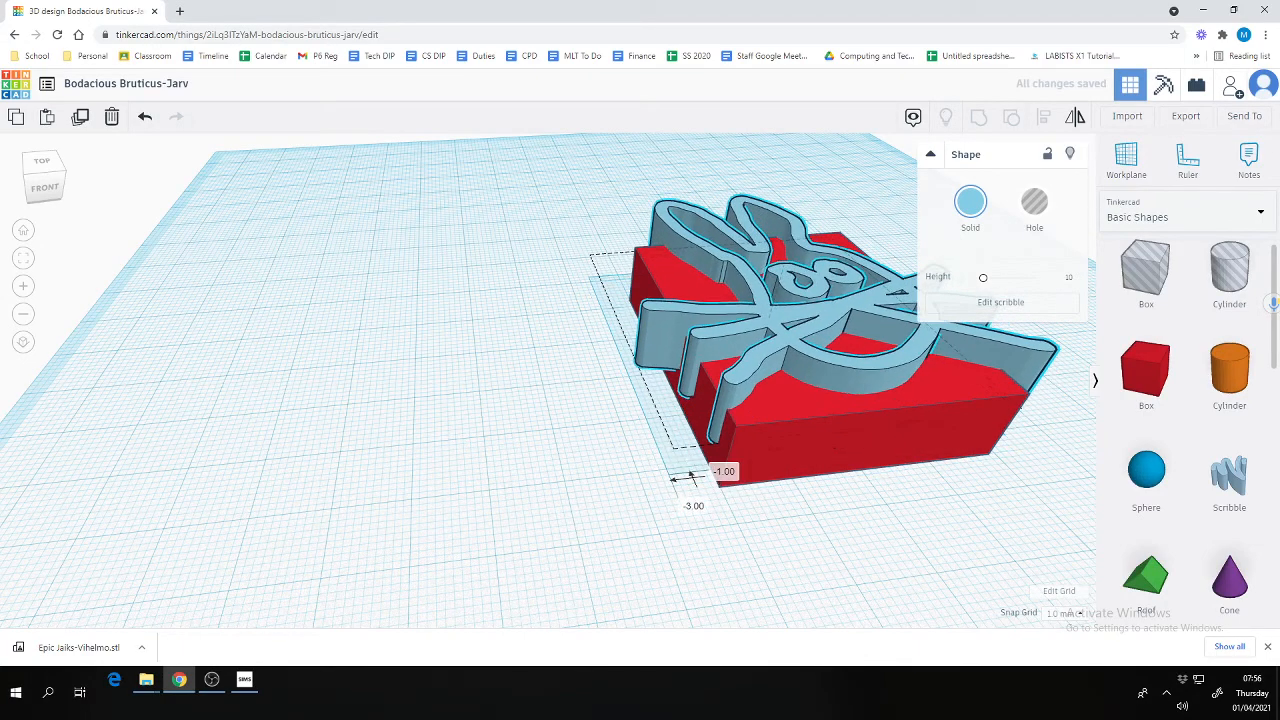
mouse_move(812, 285)
right_mouse_down()
mouse_move(782, 290)
mouse_move(712, 378)
mouse_move(768, 358)
right_mouse_up()
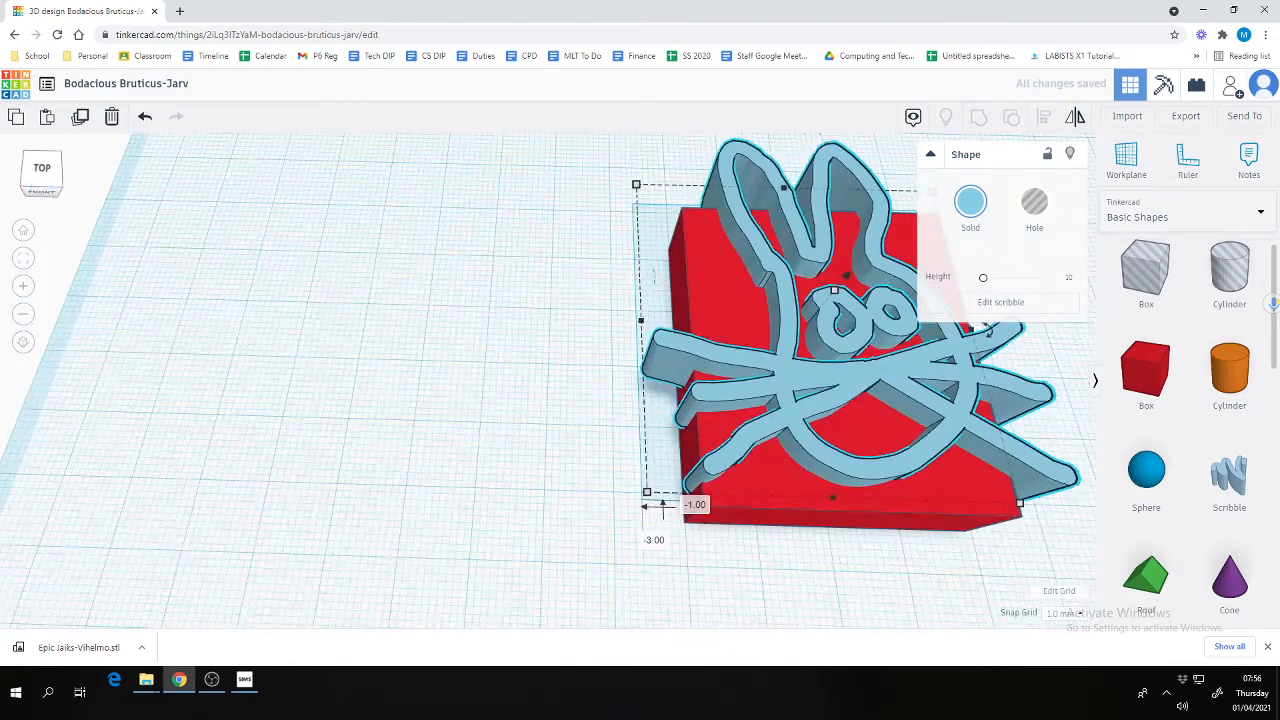
Enlarge the red box's base beyond the rabbit's ears and whiskers, to about 63 mm long.
left_click(688, 470)
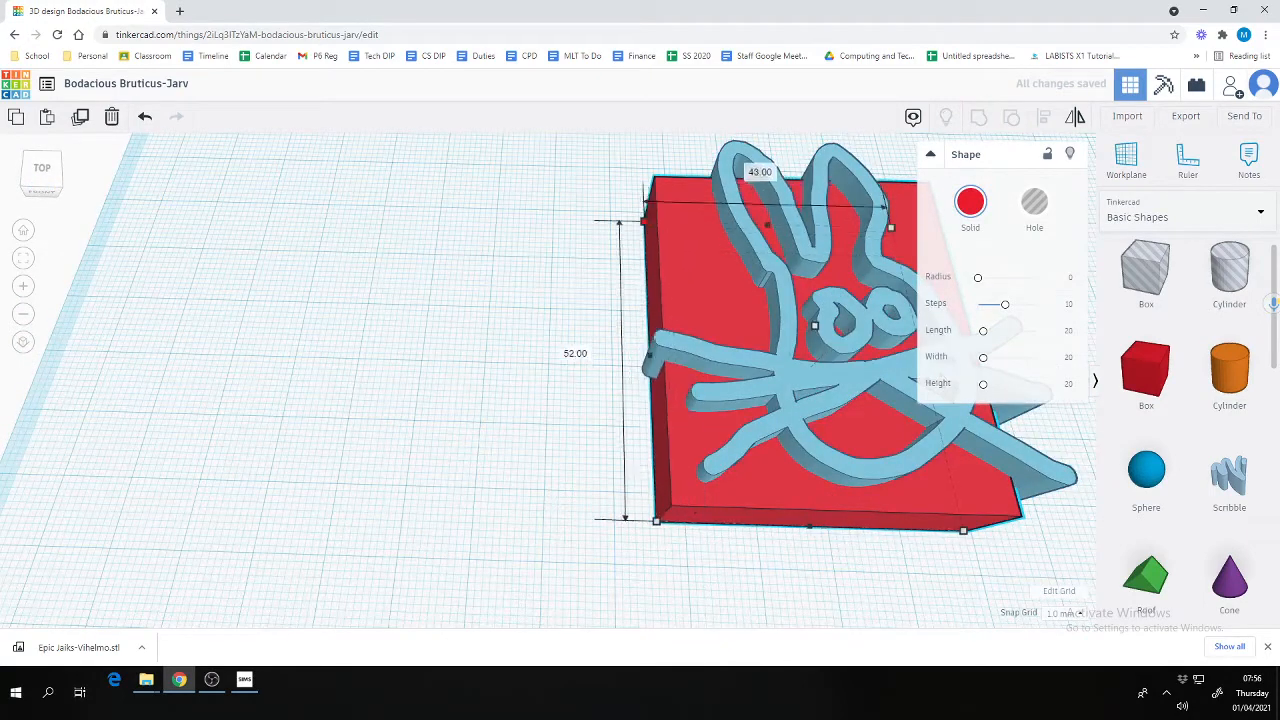
left_click_drag(644, 221, 603, 171)
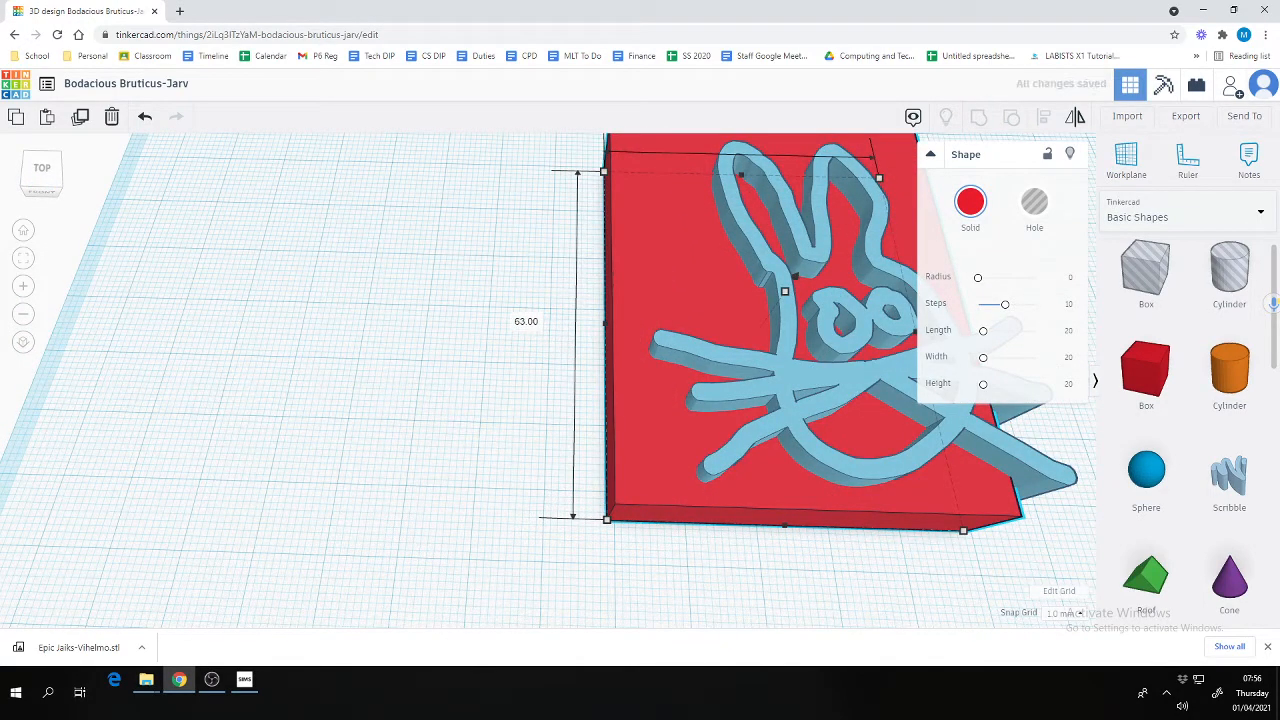
left_click(800, 373)
key("Escape")
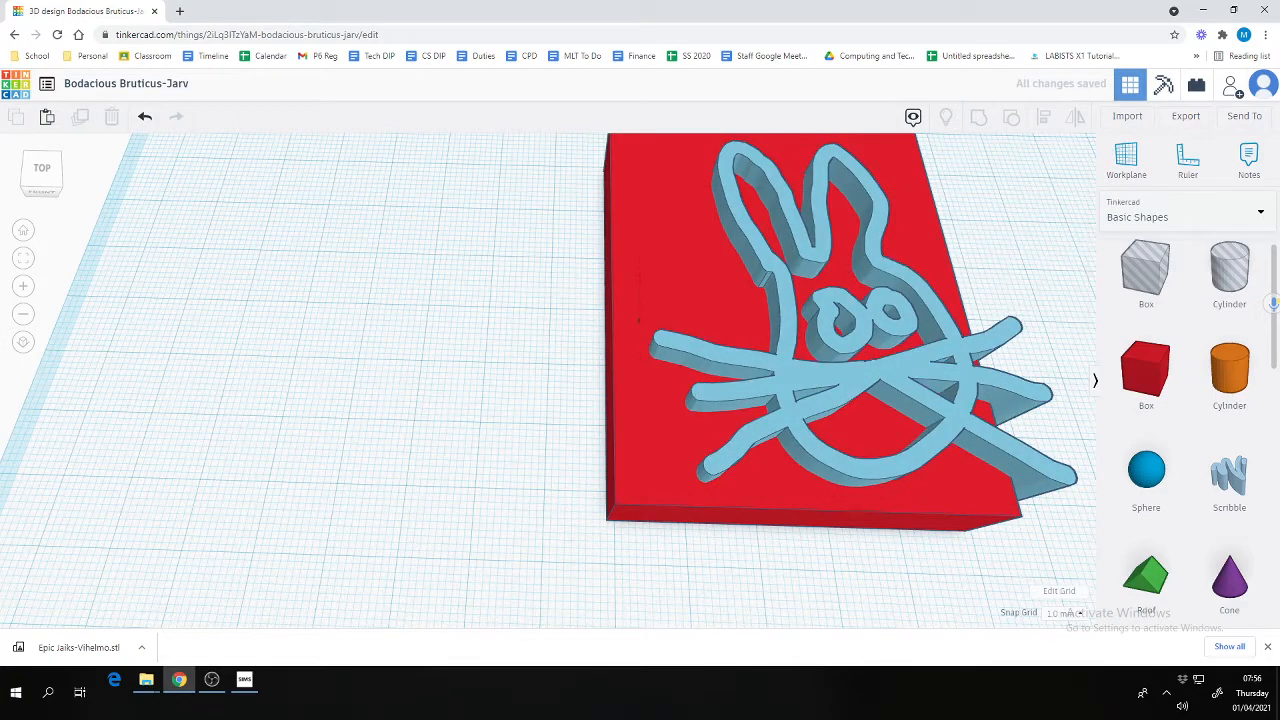
Select the rabbit and the red box together and align their centres in both horizontal directions.
scroll(560, 365, "down", 2)
left_click_drag(681, 270, 992, 565)
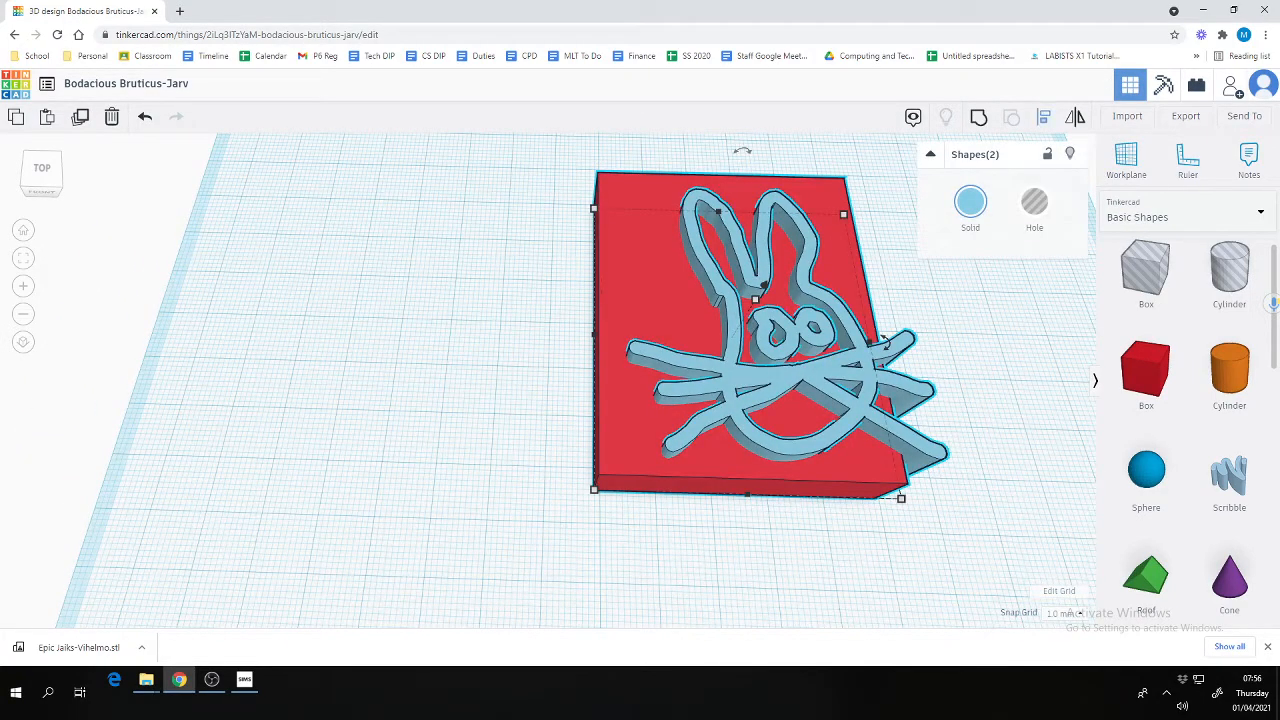
left_click(1043, 116)
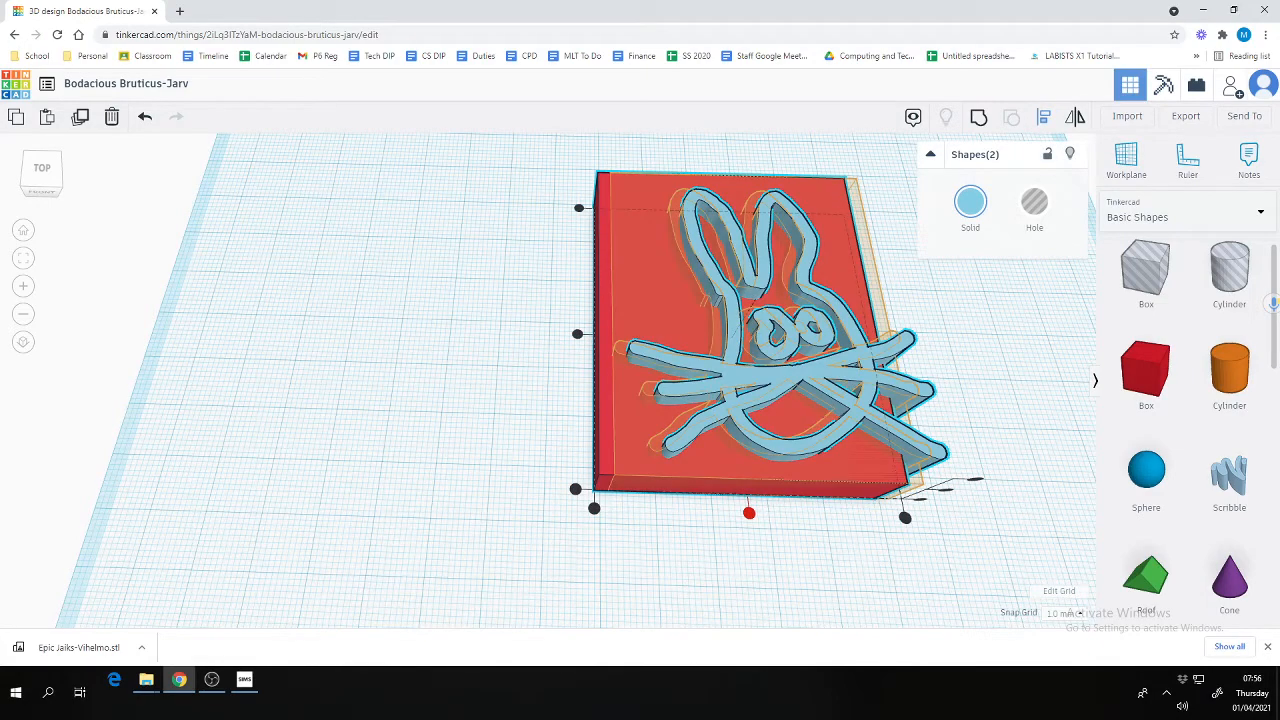
left_click(577, 334)
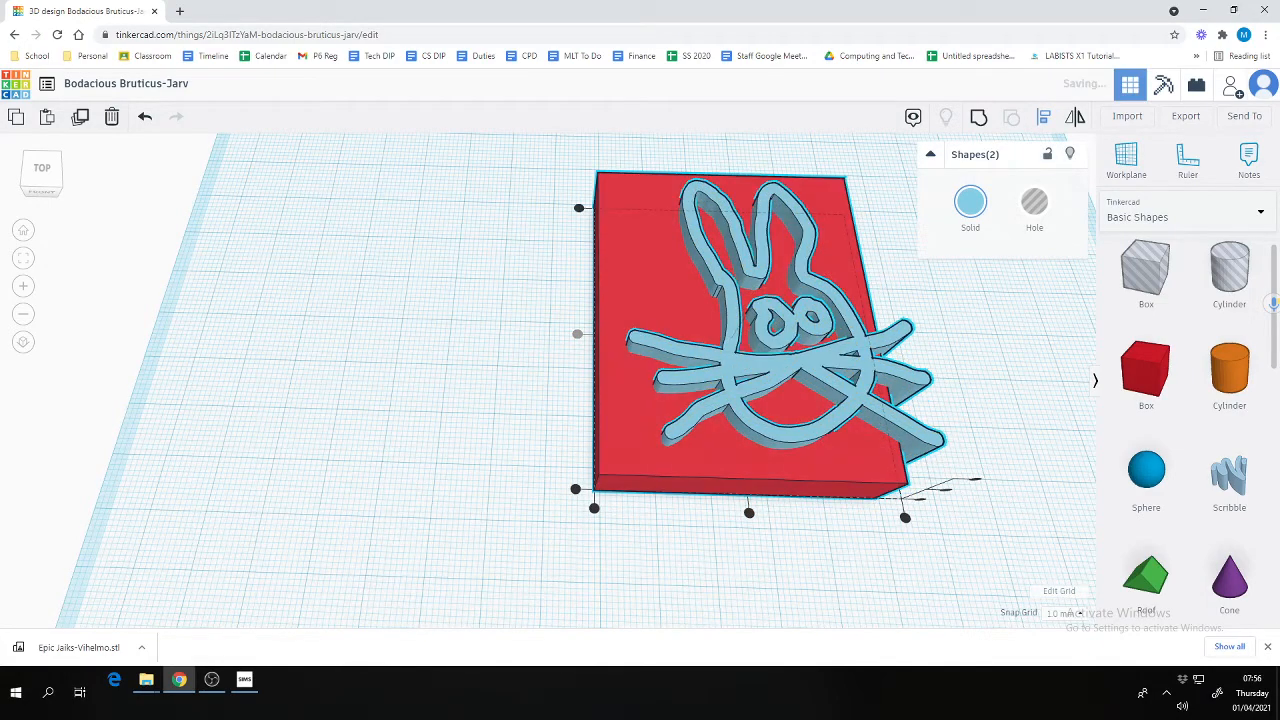
left_click(749, 513)
left_click(500, 530)
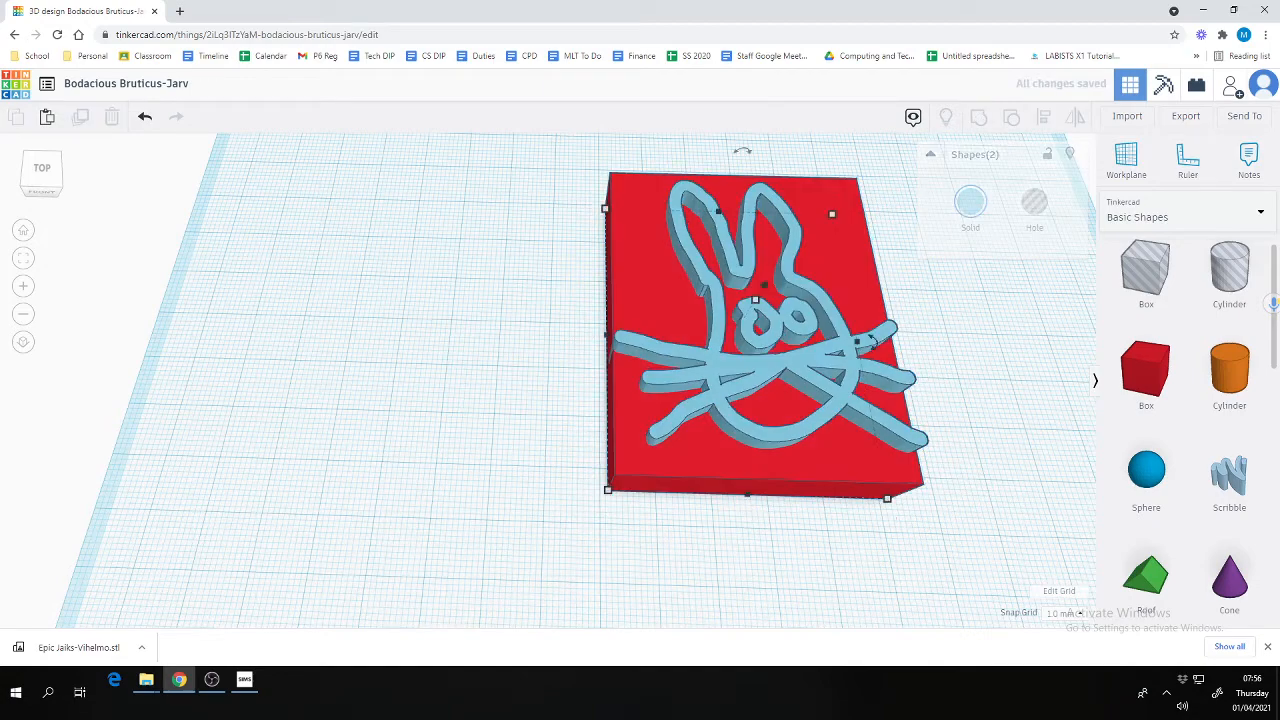
Add a cylinder hole, shrink it and position it in the red box beside the rabbit's ear and whiskers.
left_click_drag(59, 169, 43, 185)
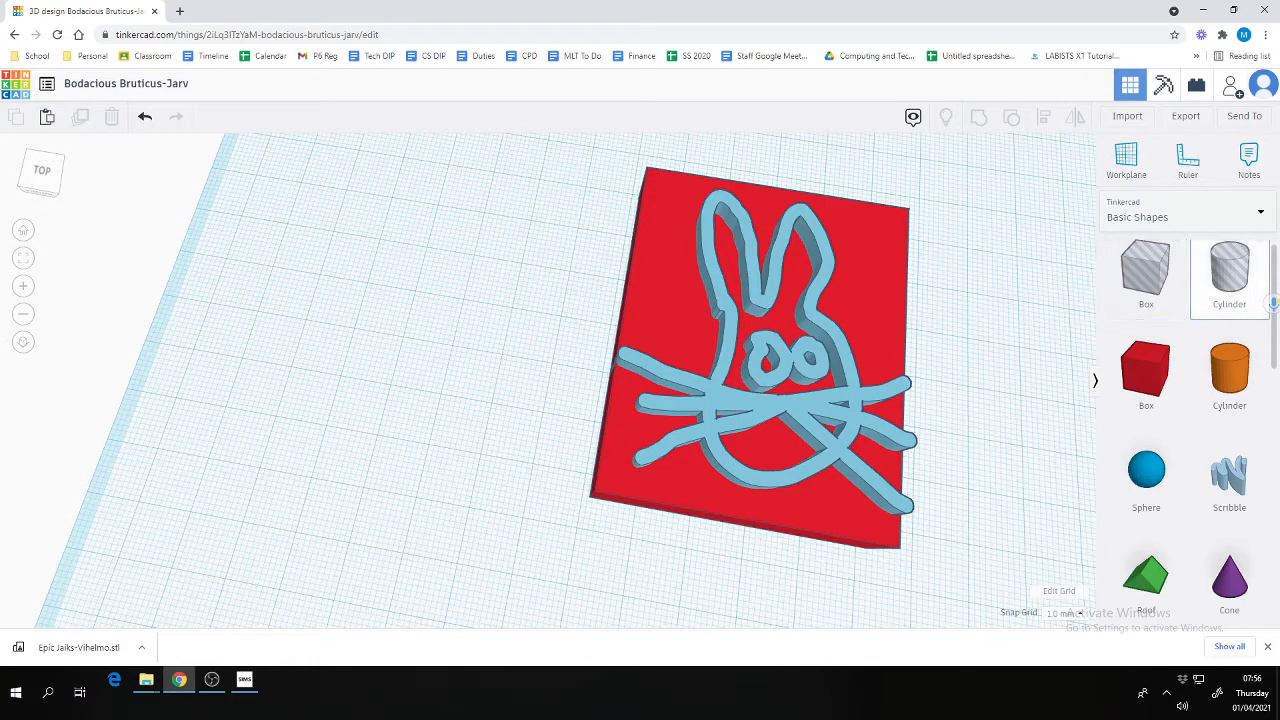
left_click_drag(1229, 270, 640, 300)
left_click_drag(567, 365, 627, 376)
left_click_drag(635, 329, 625, 327)
left_click_drag(42, 171, 150, 125)
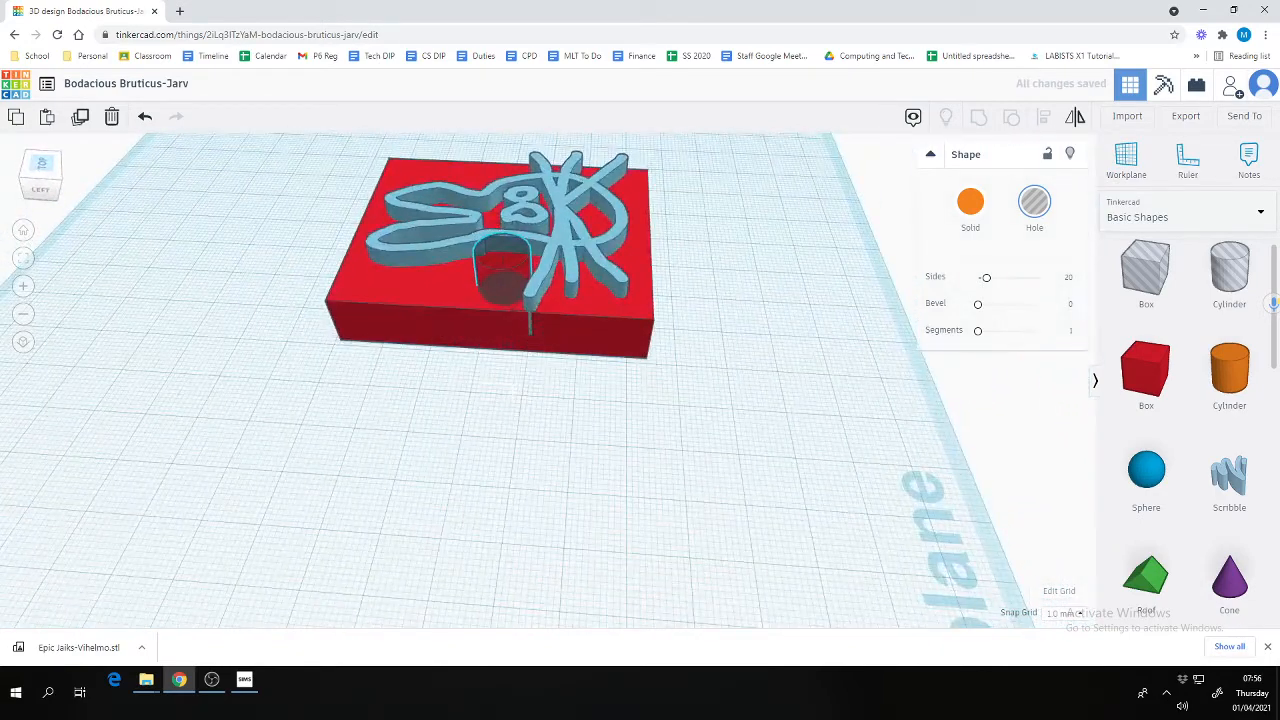
left_click_drag(503, 284, 486, 287)
Round the red box's edges by increasing its radius.
left_click(430, 289)
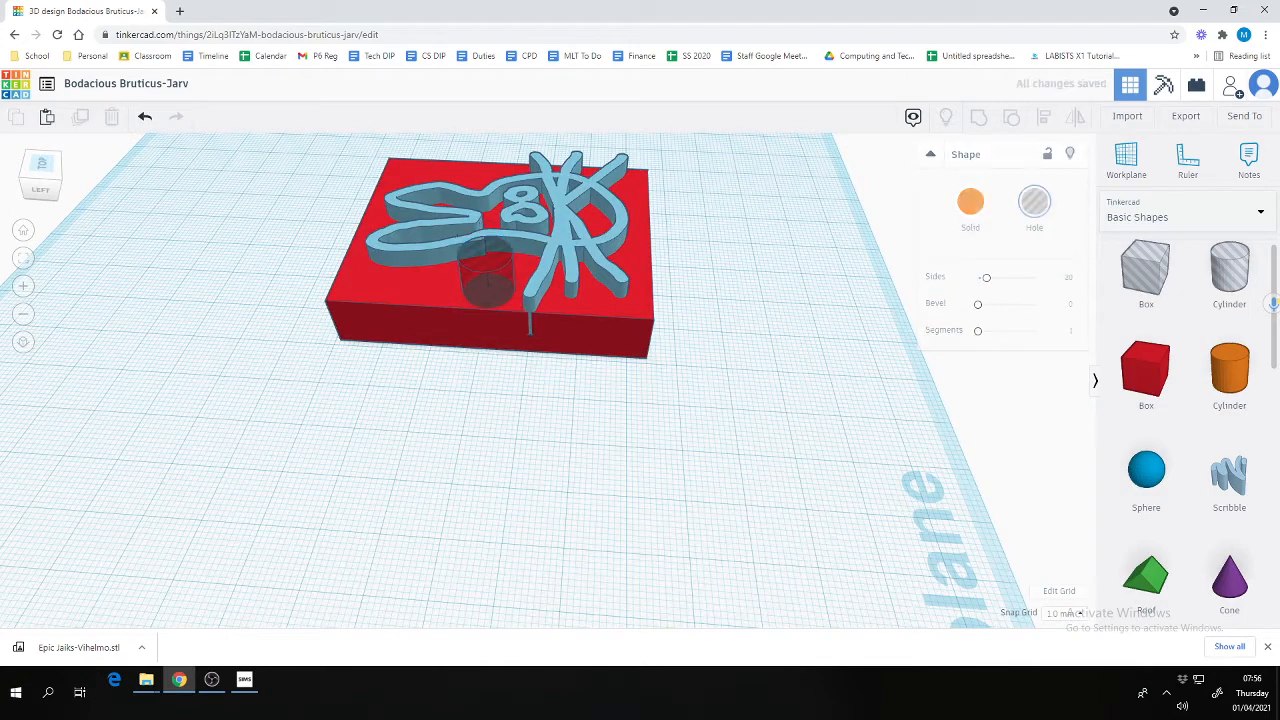
left_click_drag(978, 277, 991, 277)
left_click(769, 264)
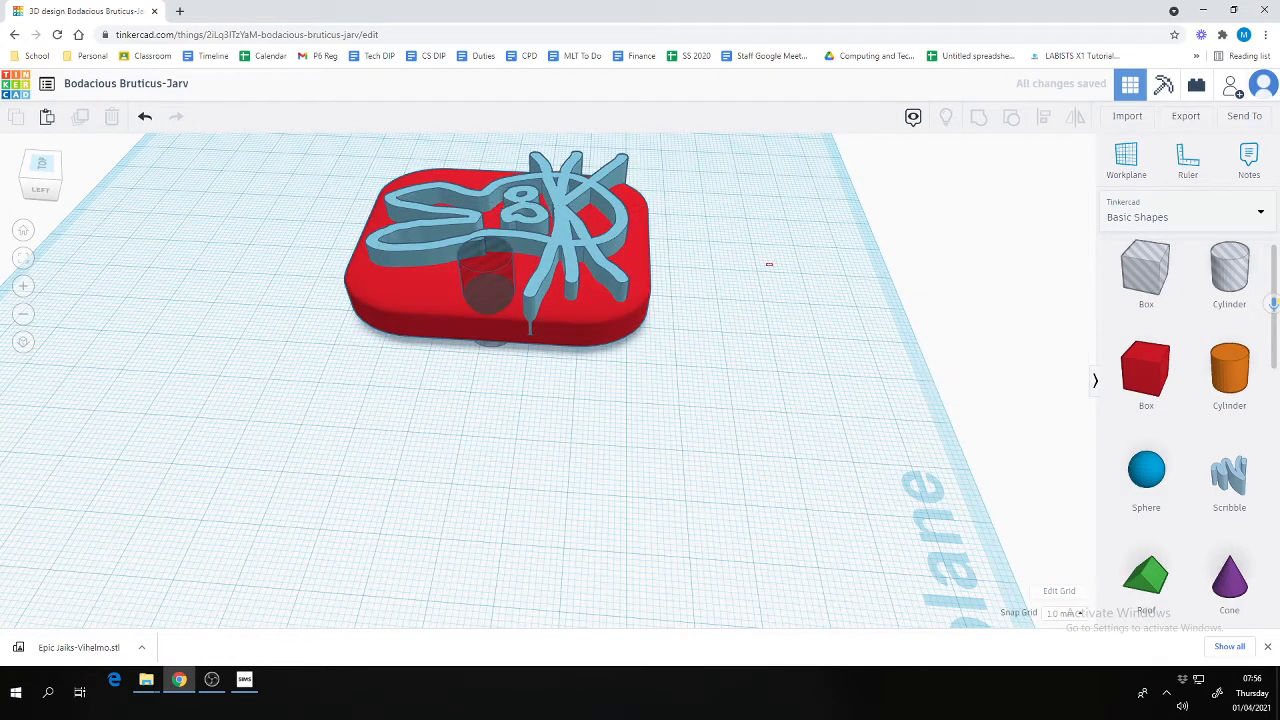
Delete all the shapes from the workplane.
right_click_drag(769, 290, 618, 366)
scroll(552, 374, "down", 3)
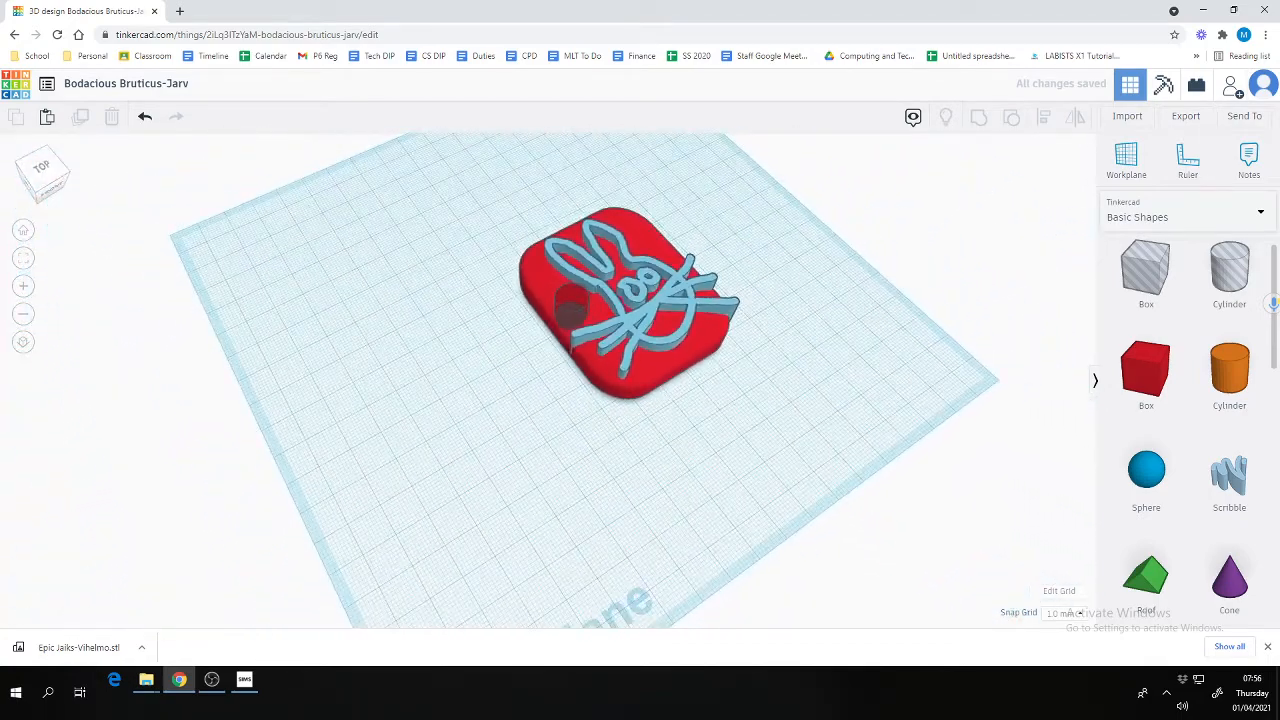
left_click_drag(612, 288, 612, 288)
key("Delete")
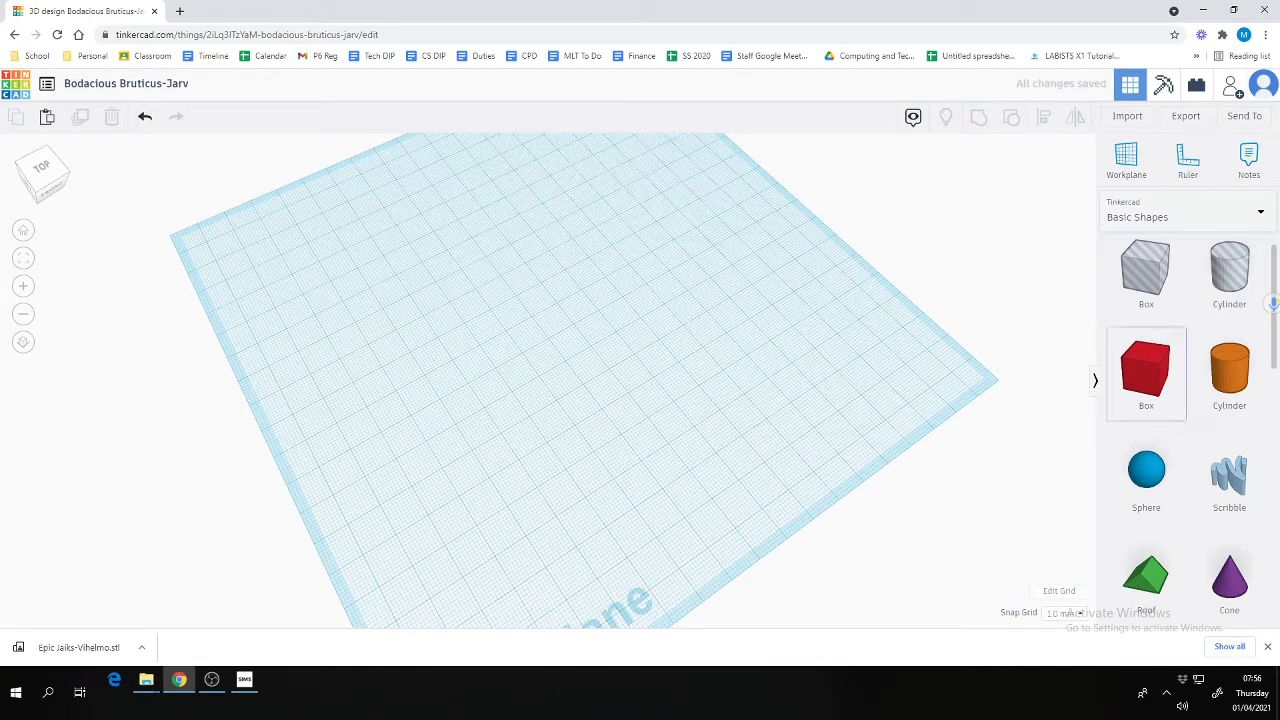
Add a new red box, lower its height and stretch its base to about 59 by 18 mm.
left_click_drag(1146, 370, 522, 315)
right_click_drag(610, 375, 545, 318)
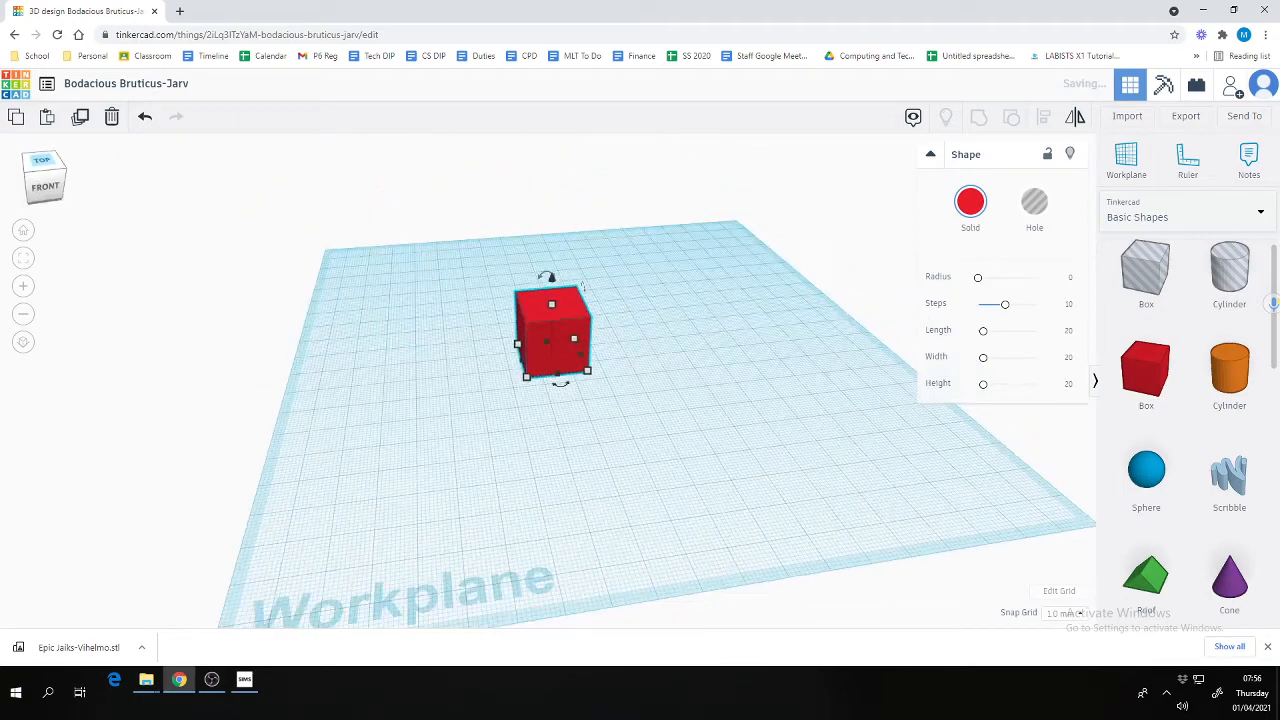
left_click_drag(583, 287, 581, 307)
left_click_drag(587, 371, 698, 354)
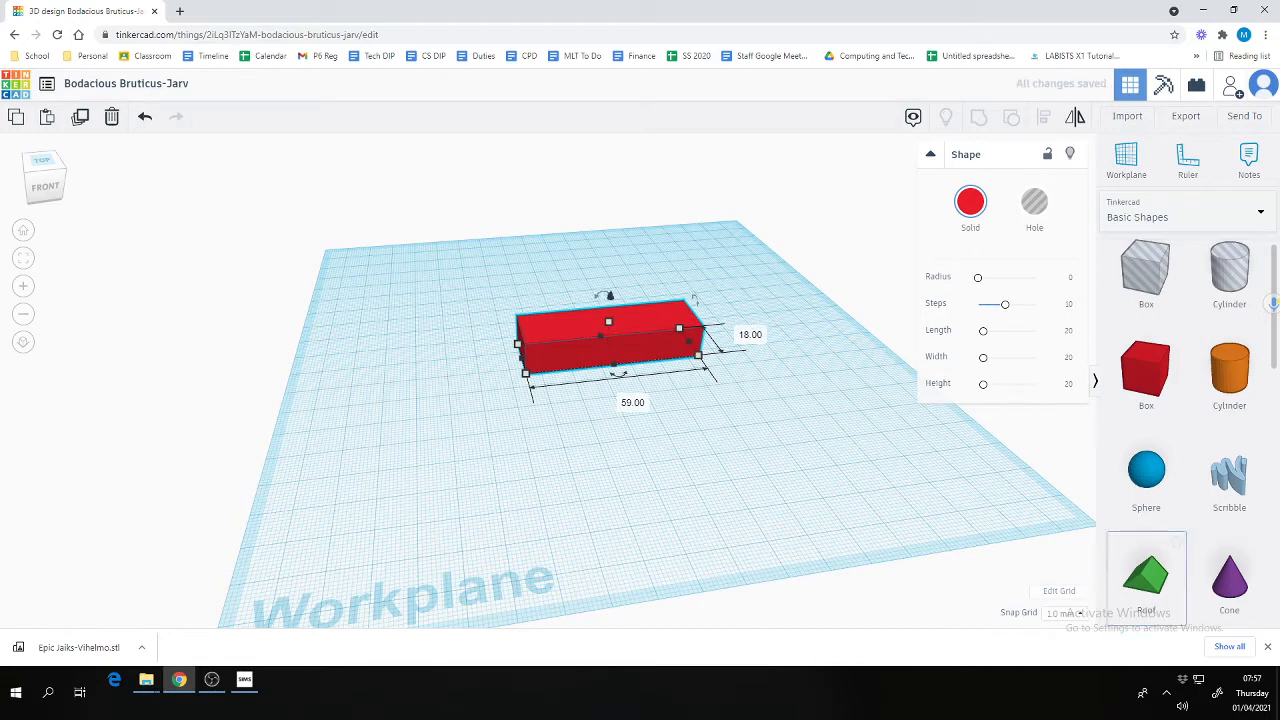
Add a Roof shape, rotate it onto its side and place it against the red box's left end with its point facing outward.
scroll(1146, 540, "down", 2)
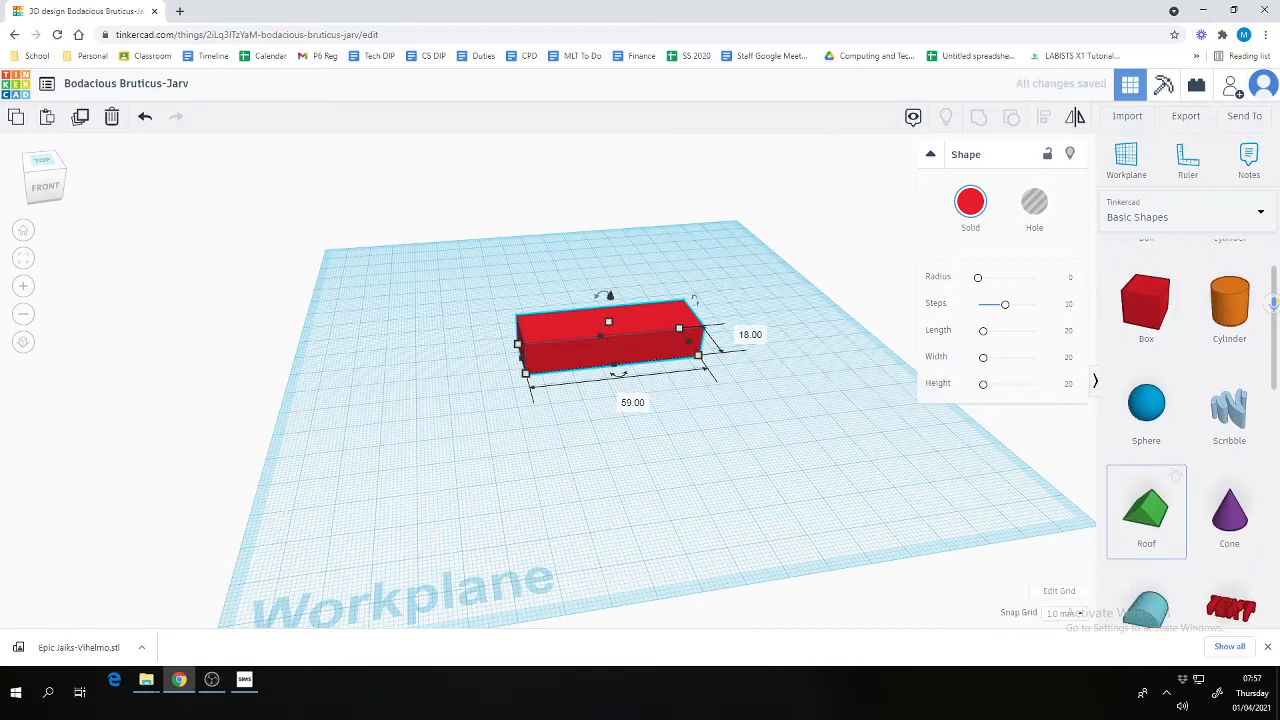
left_click(1146, 512)
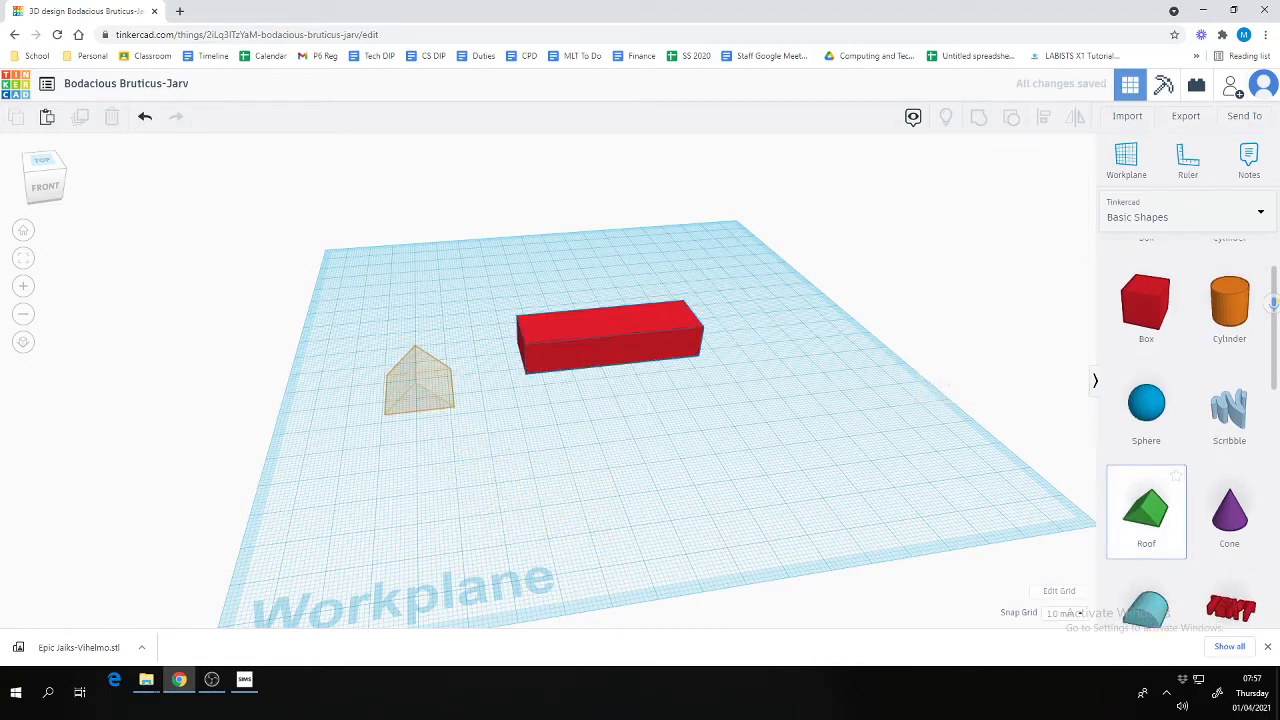
left_click(418, 385)
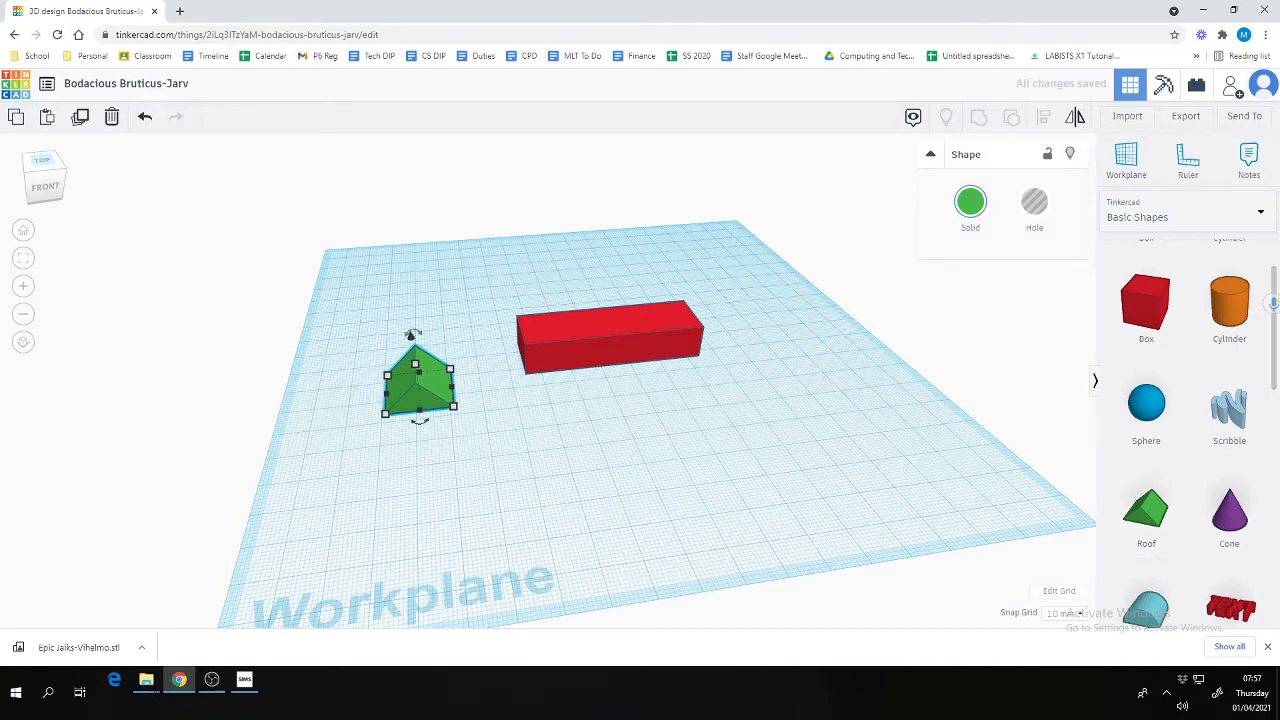
left_click_drag(410, 335, 410, 338)
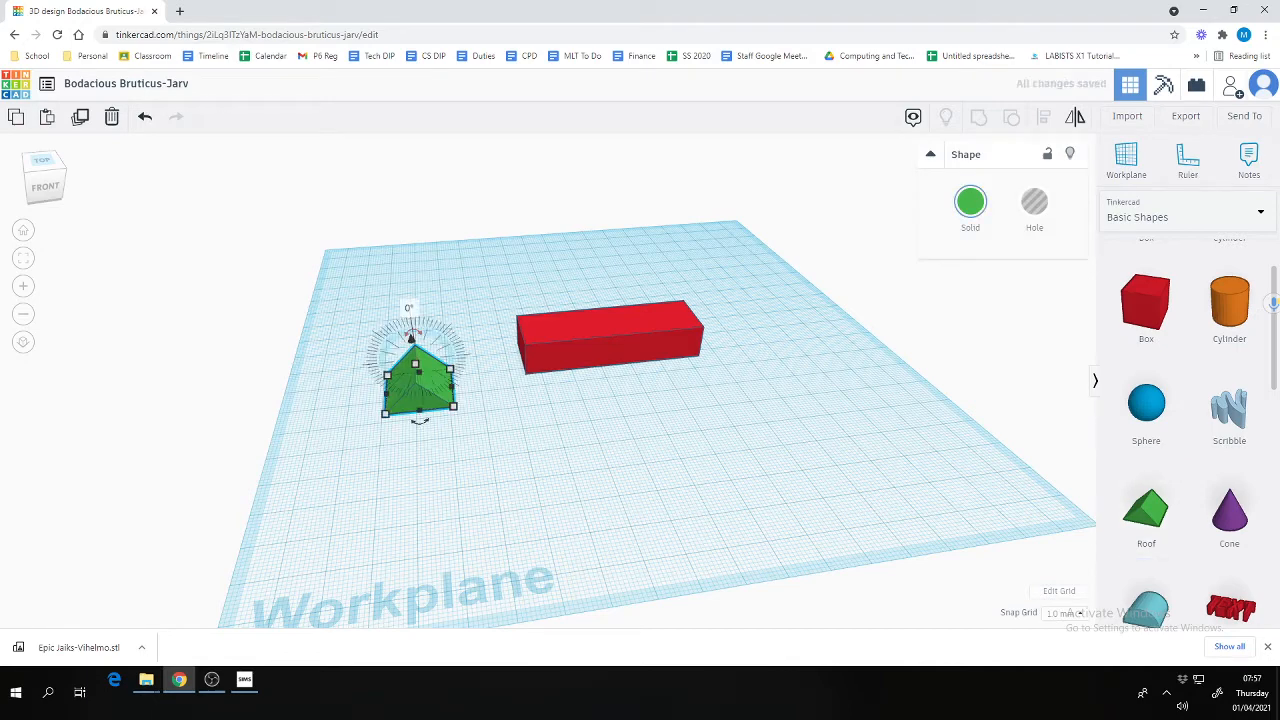
left_click_drag(410, 338, 465, 344)
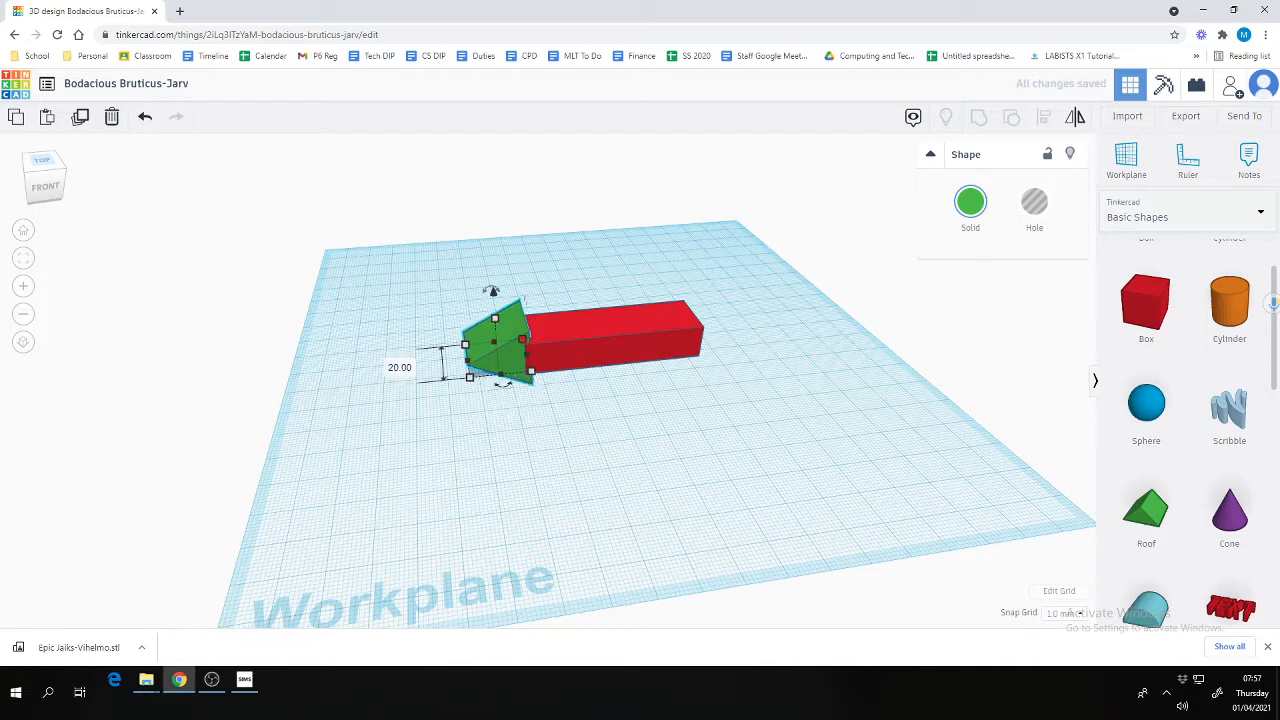
Shrink the green roof to about the red box's height and raise it until its base sits level with the workplane.
left_click_drag(494, 318, 495, 344)
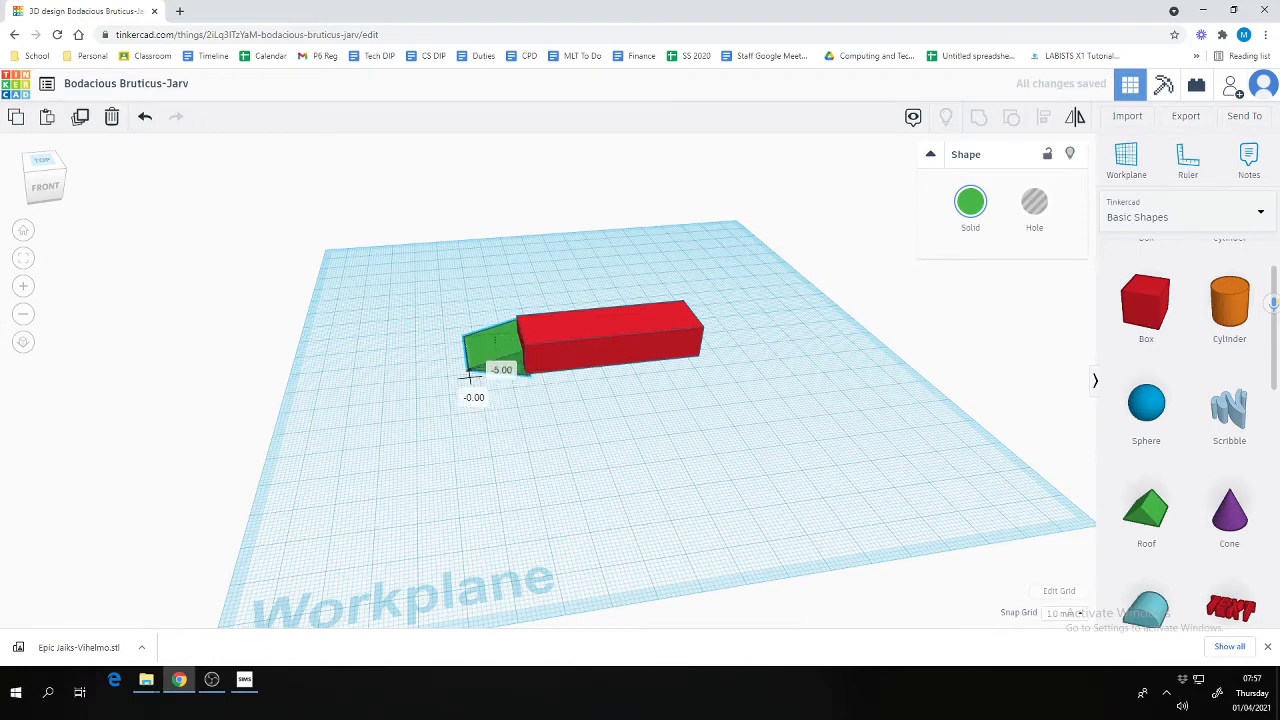
left_click(45, 186)
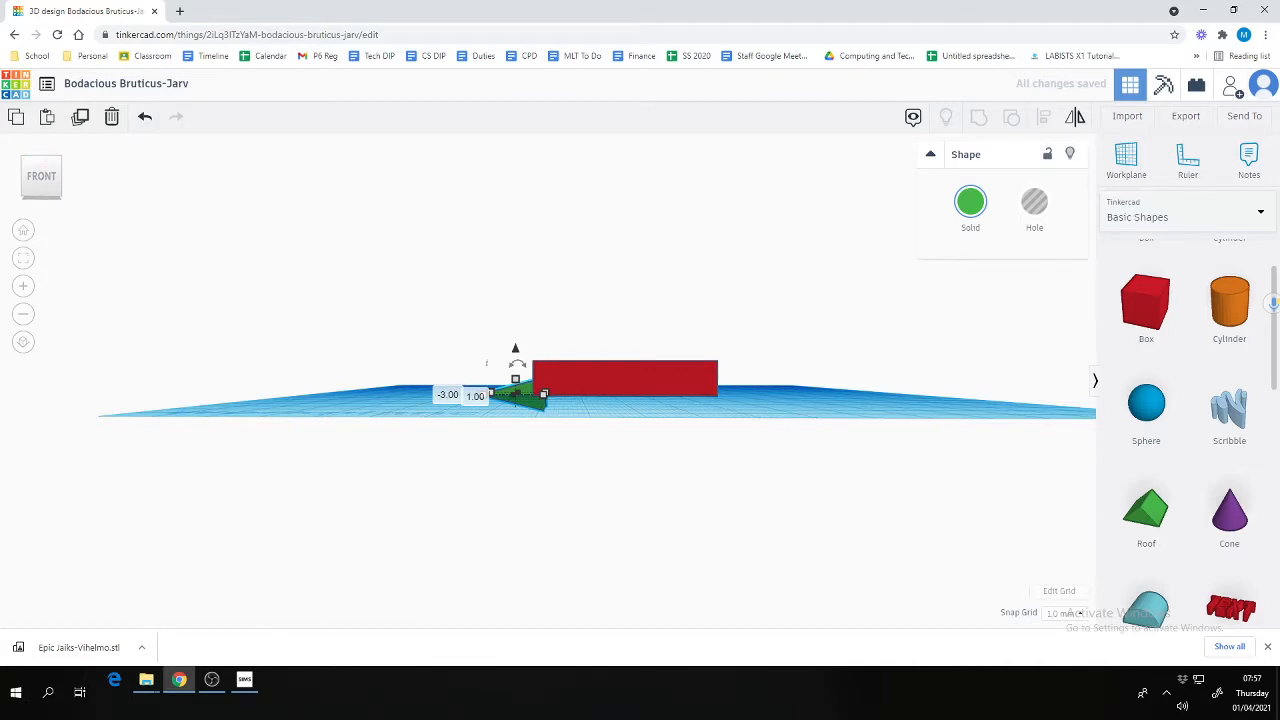
left_click_drag(515, 349, 516, 332)
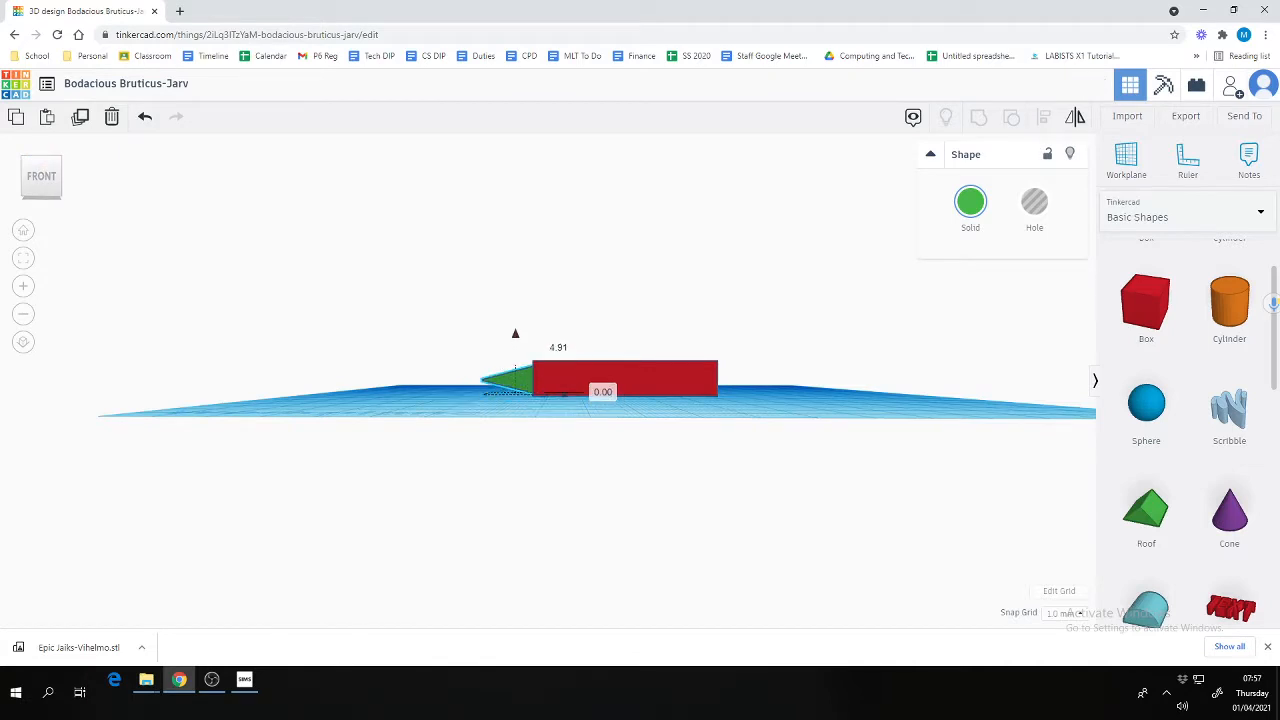
key("Escape")
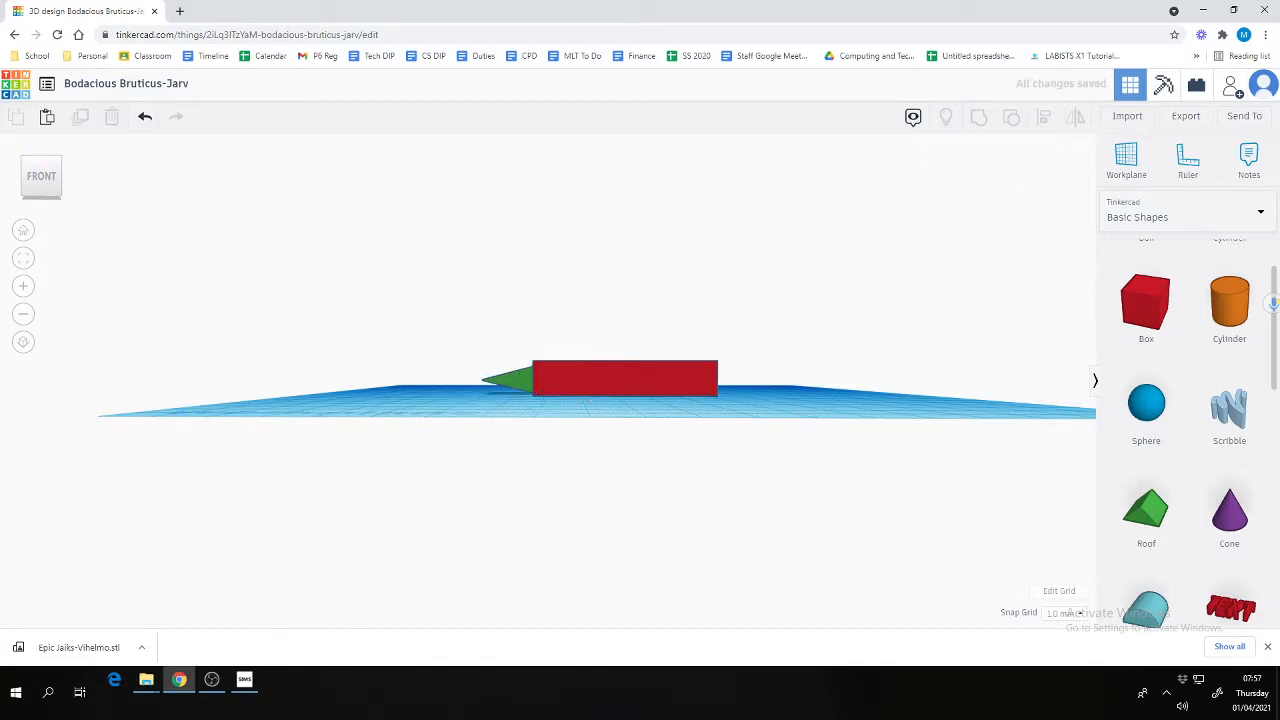
Slide the green roof 4 mm sideways to line up with the red box and group both shapes into one body.
left_click(41, 160)
left_click(512, 290)
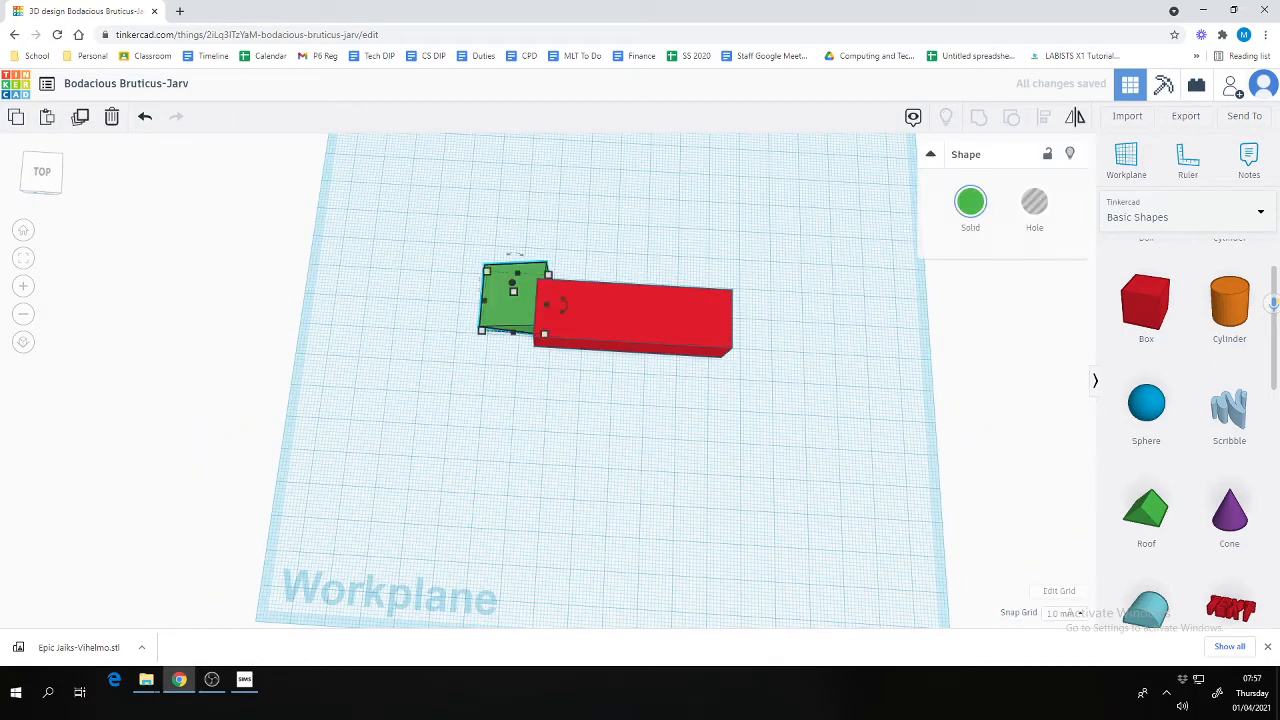
left_click_drag(481, 329, 483, 335)
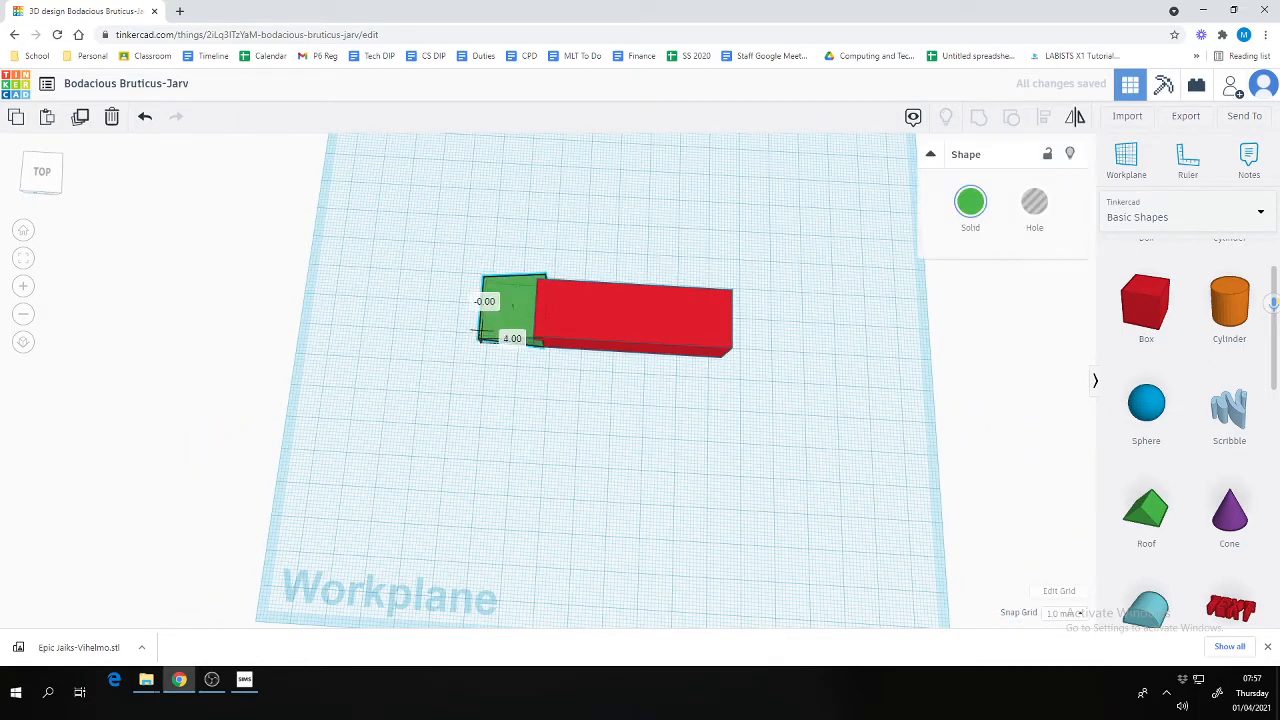
key("Escape")
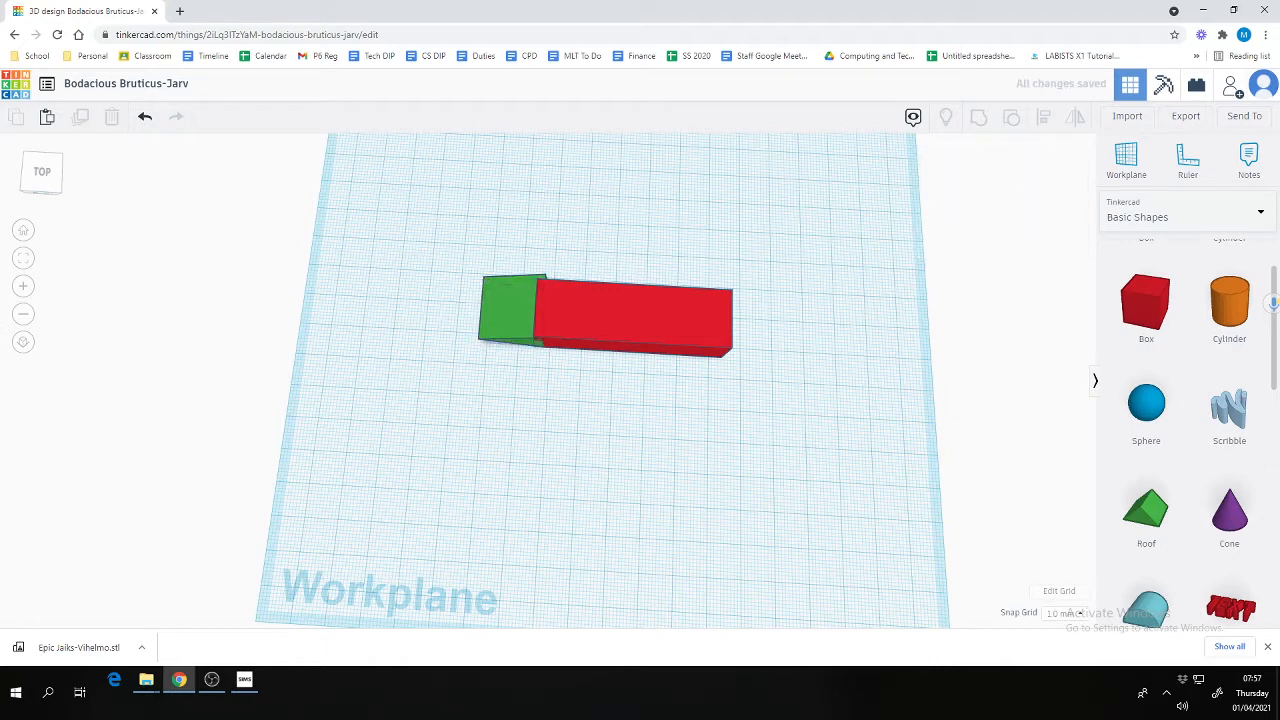
left_click_drag(400, 214, 929, 472)
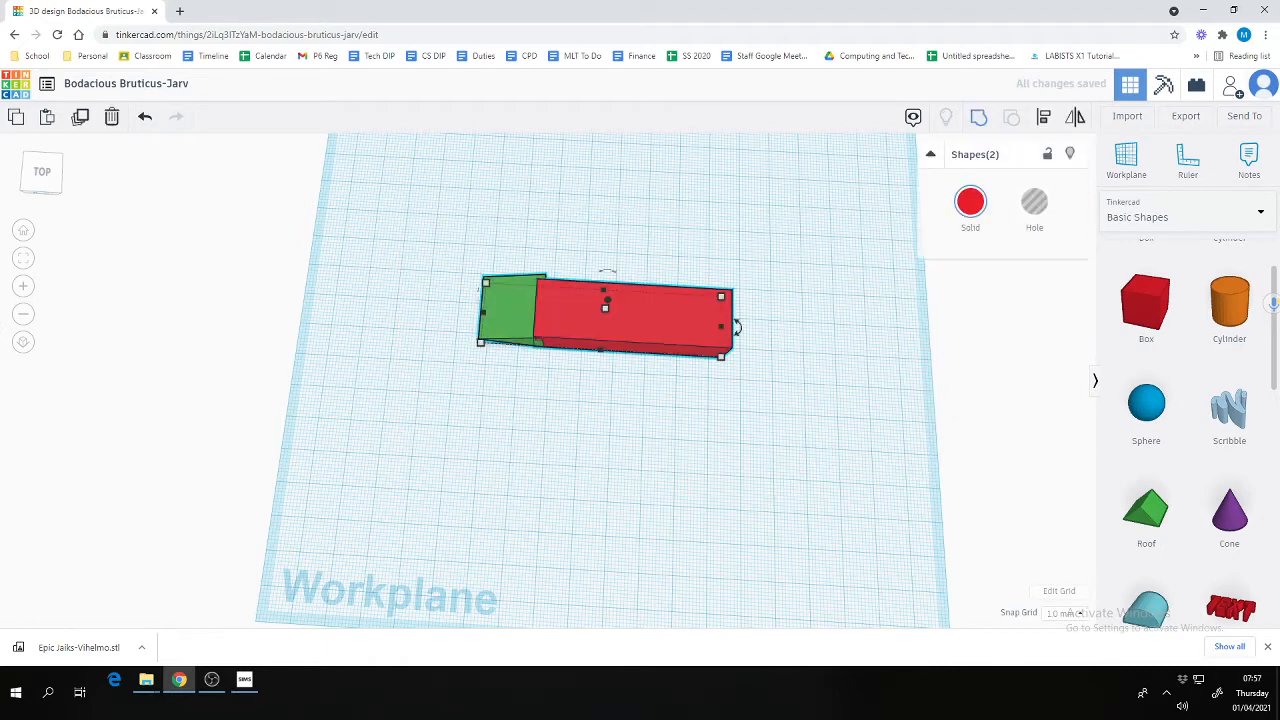
left_click(979, 117)
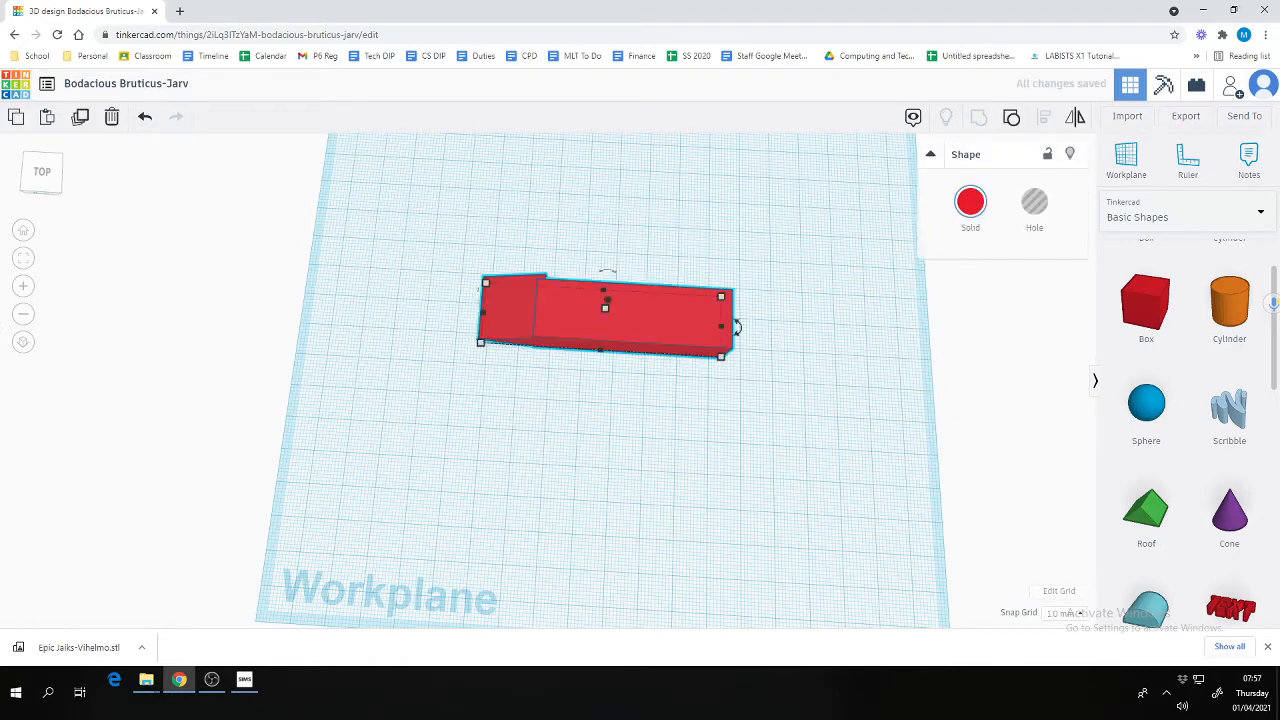
key("Escape")
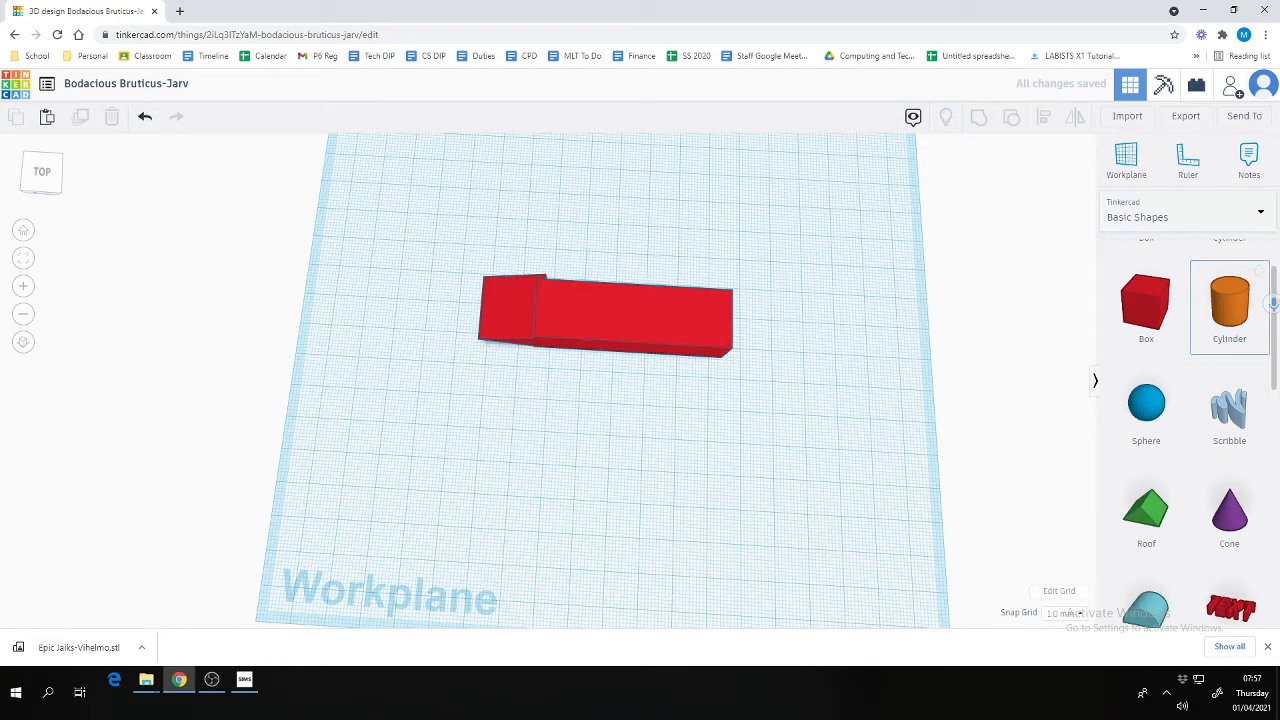
Add a thin upright cylinder in front of the red body and duplicate it, moving the copy 26 mm along and 11 mm toward the body.
scroll(1230, 300, "up", 2)
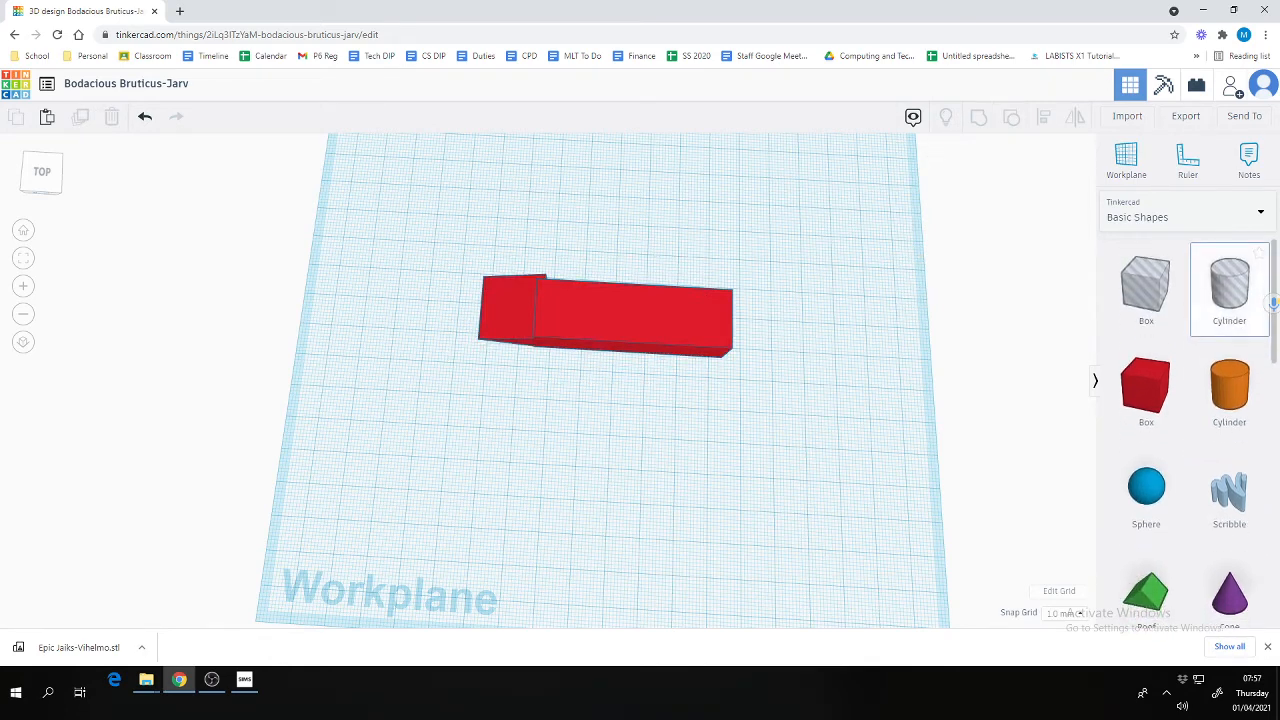
left_click_drag(1229, 390, 673, 492)
right_click_drag(673, 492, 694, 400)
left_click_drag(700, 344, 702, 386)
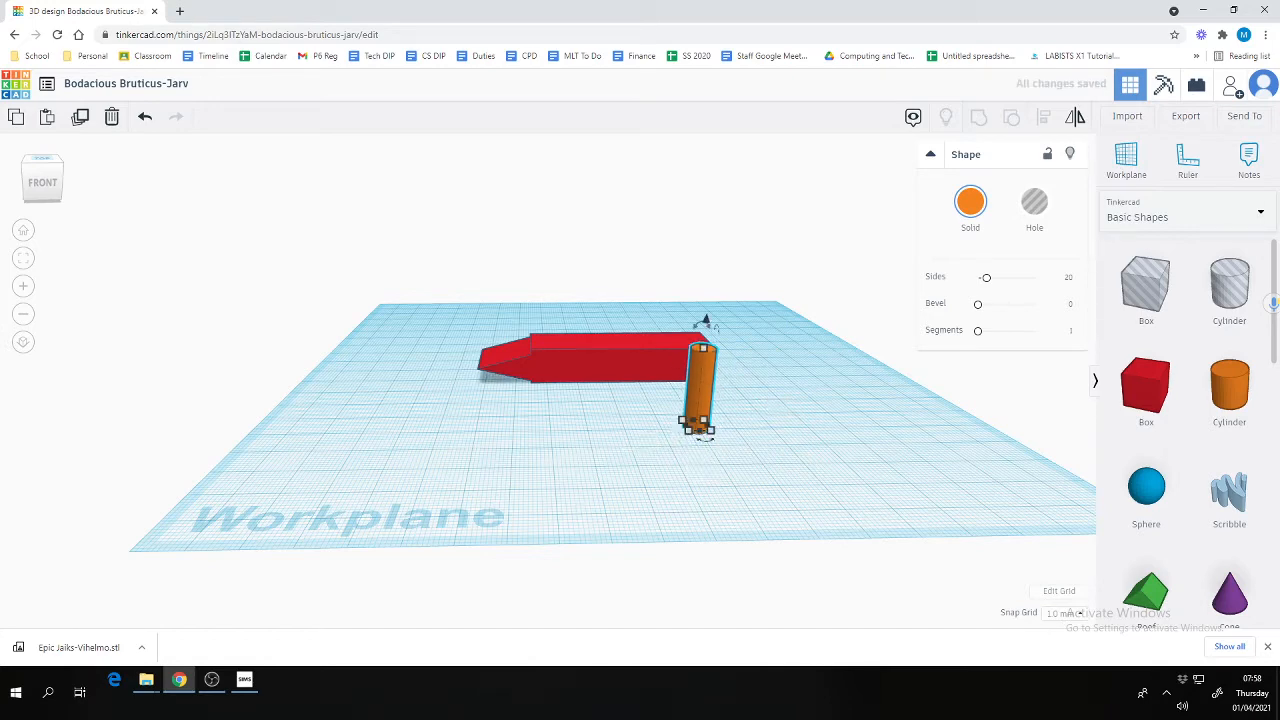
key("ctrl+d")
left_click_drag(702, 386, 598, 374)
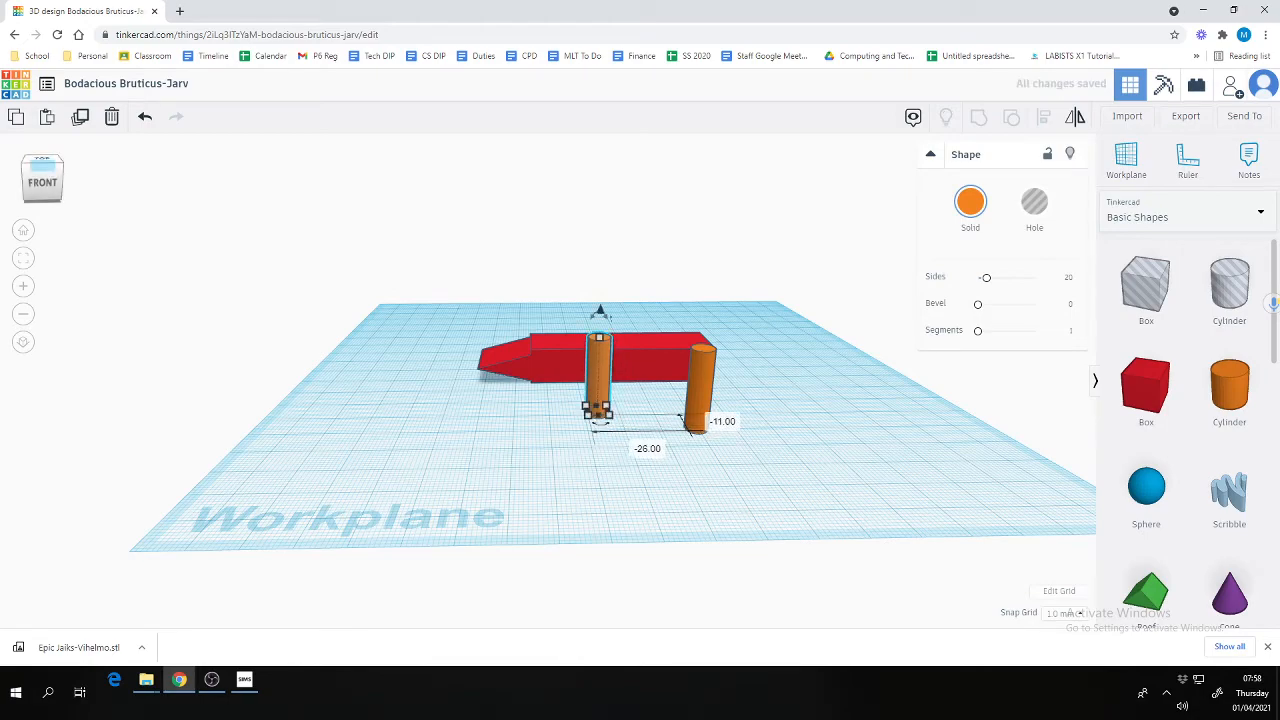
Rotate the copied cylinder about 89° onto its side and lower it to 2 mm above the workplane.
mouse_move(42, 168)
left_mouse_down()
mouse_move(14, 172)
mouse_move(10, 154)
mouse_move(26, 172)
left_mouse_up()
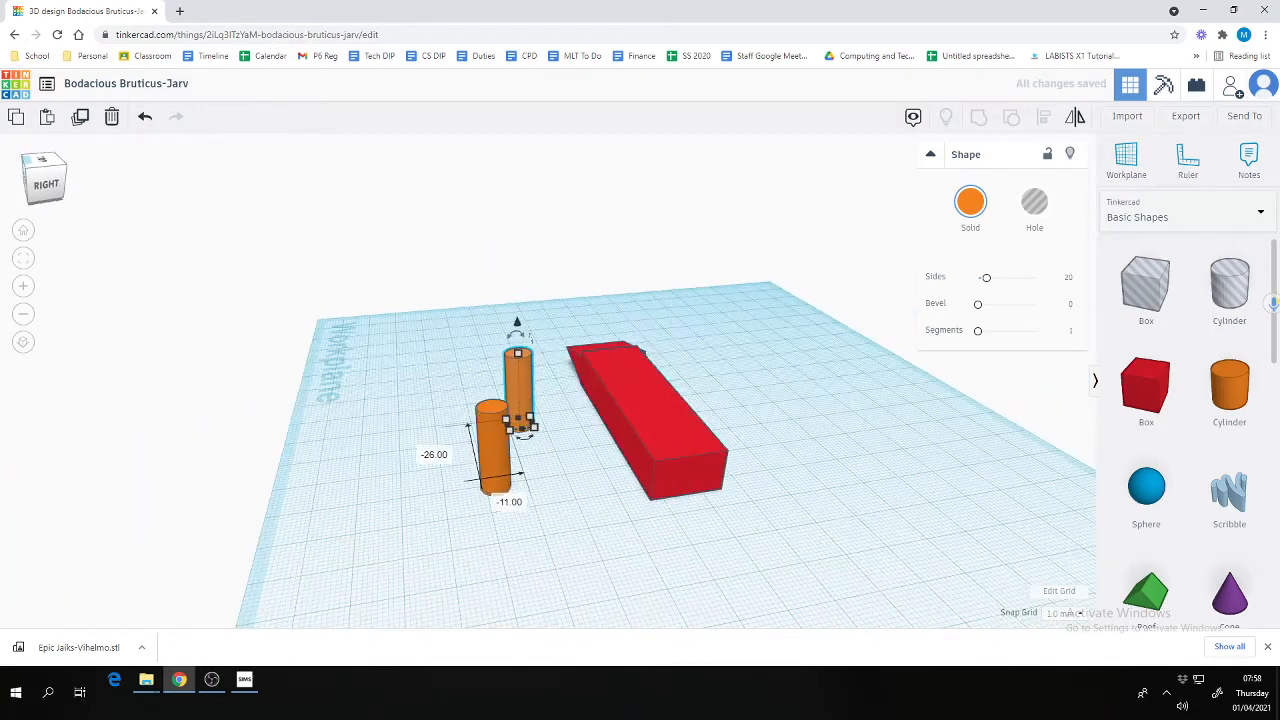
left_click_drag(515, 335, 580, 380)
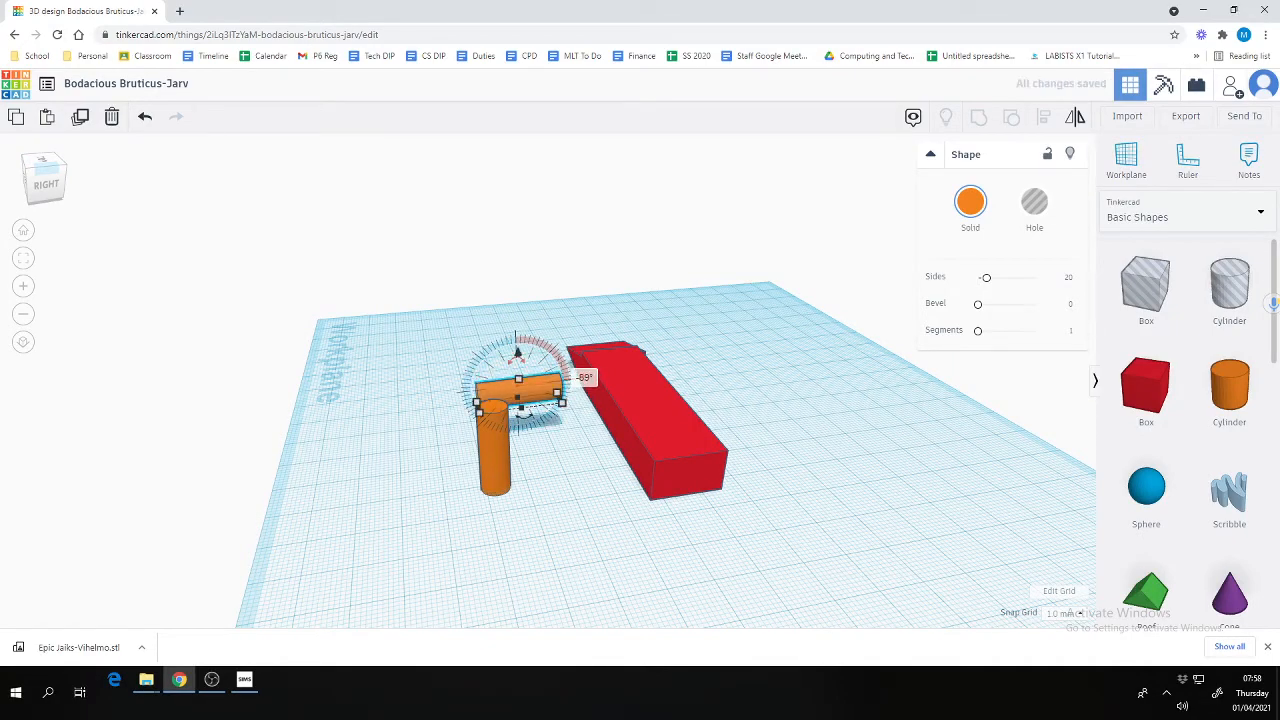
left_click_drag(46, 197, 120, 188)
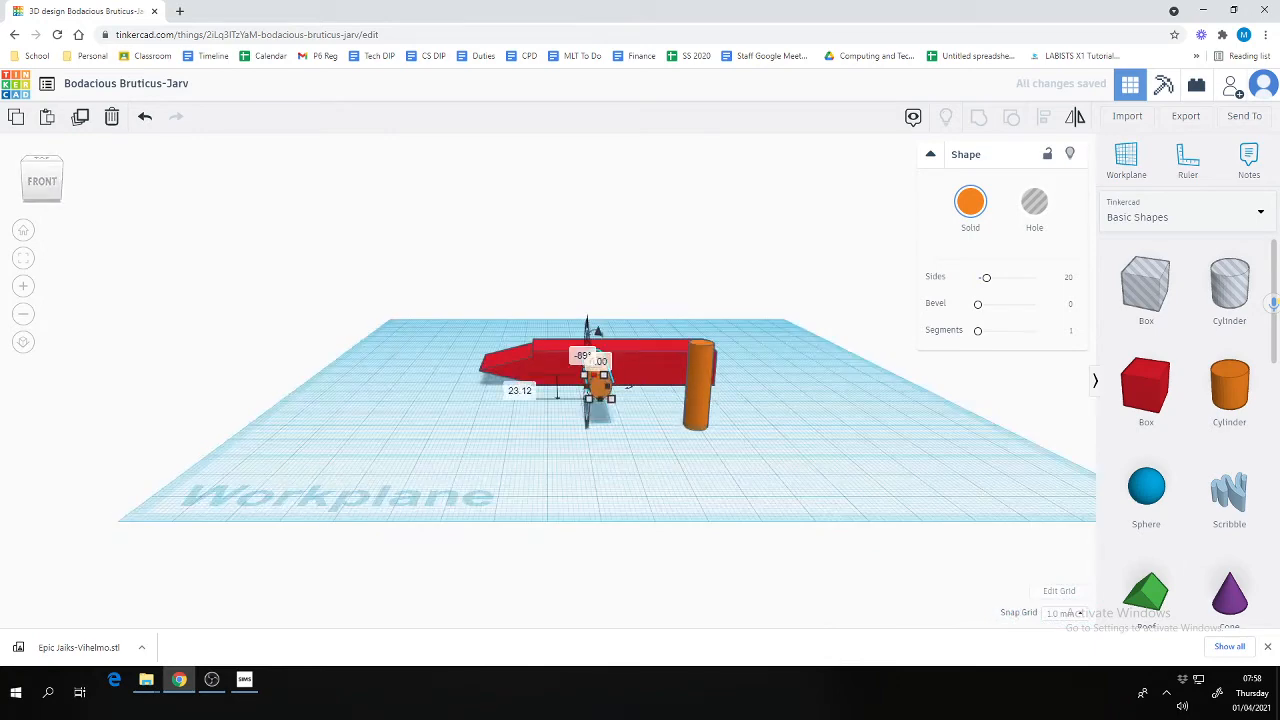
left_click_drag(598, 331, 598, 339)
left_click_drag(598, 345, 598, 349)
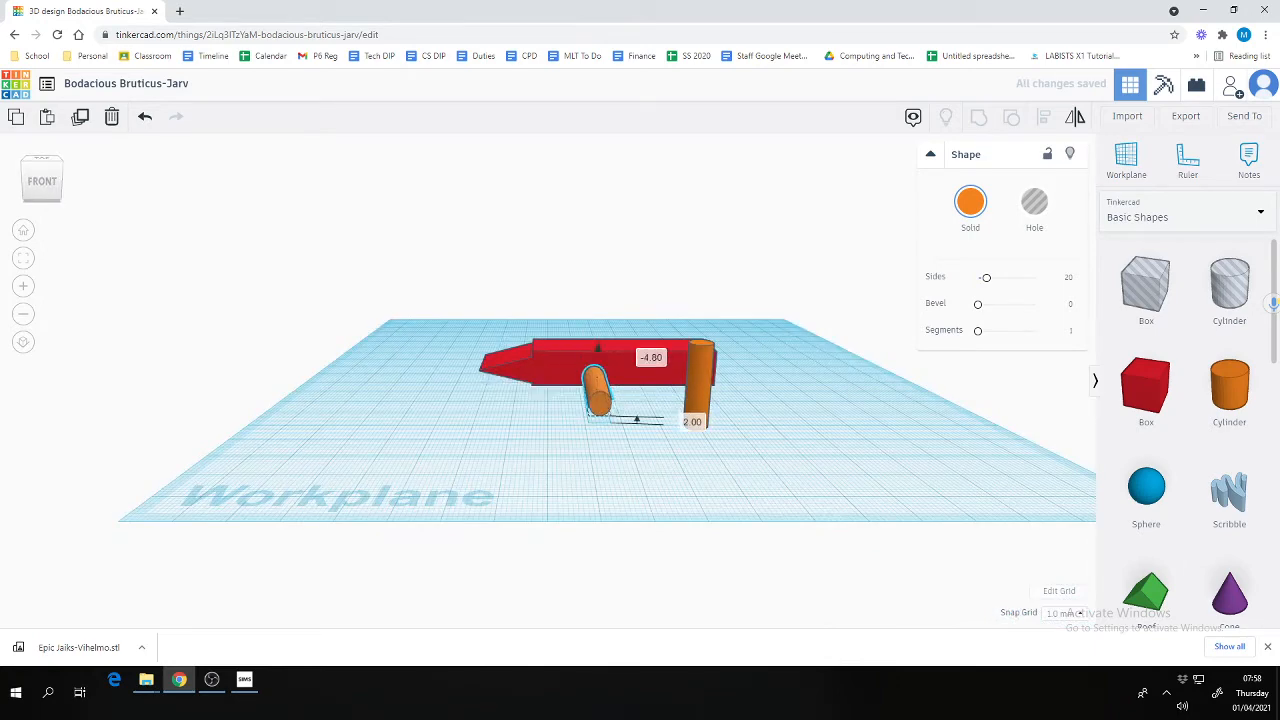
Slide the horizontal cylinder crosswise through the red body near its pointed end and turn it into a hole.
left_click_drag(42, 181, 18, 195)
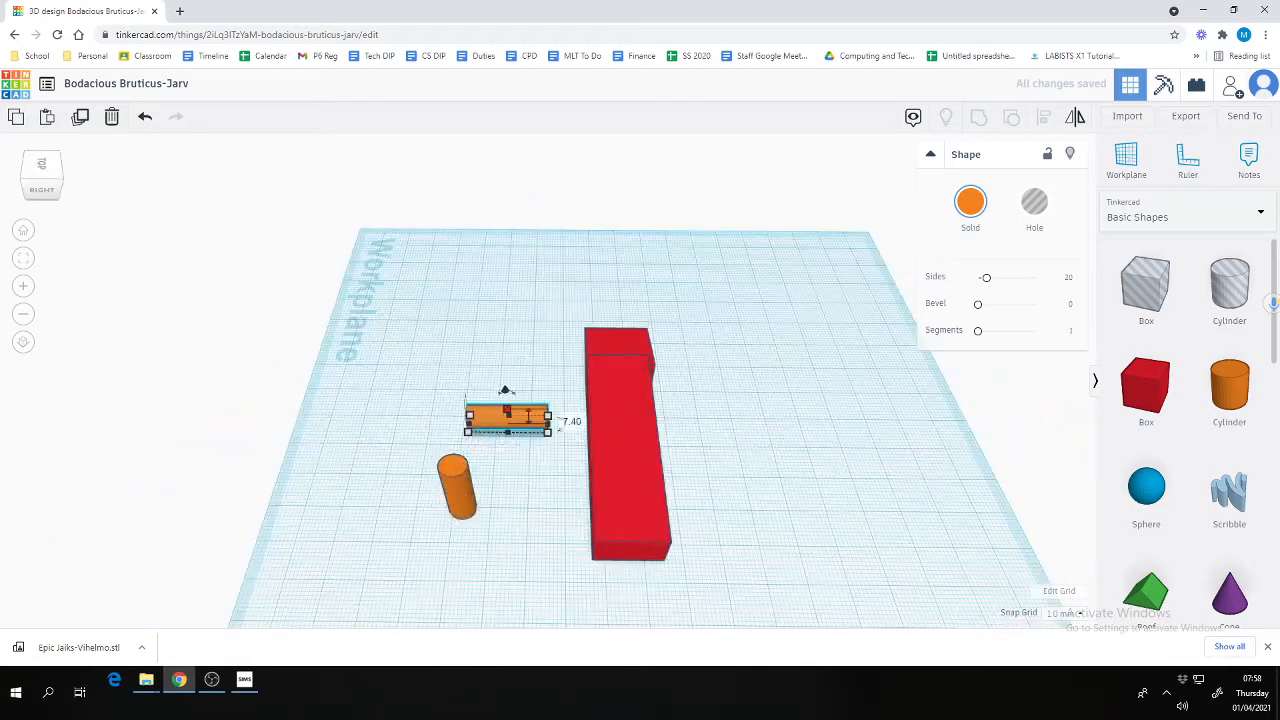
left_click_drag(510, 418, 620, 418)
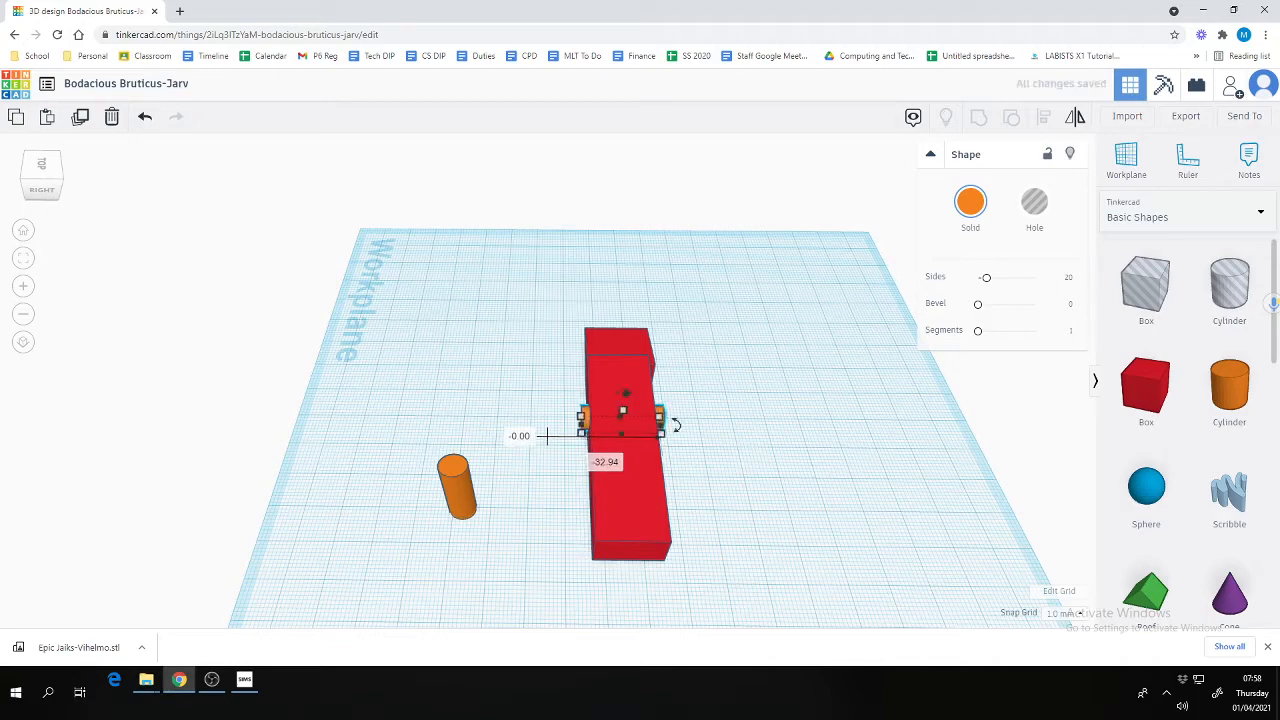
right_click_drag(620, 418, 798, 355)
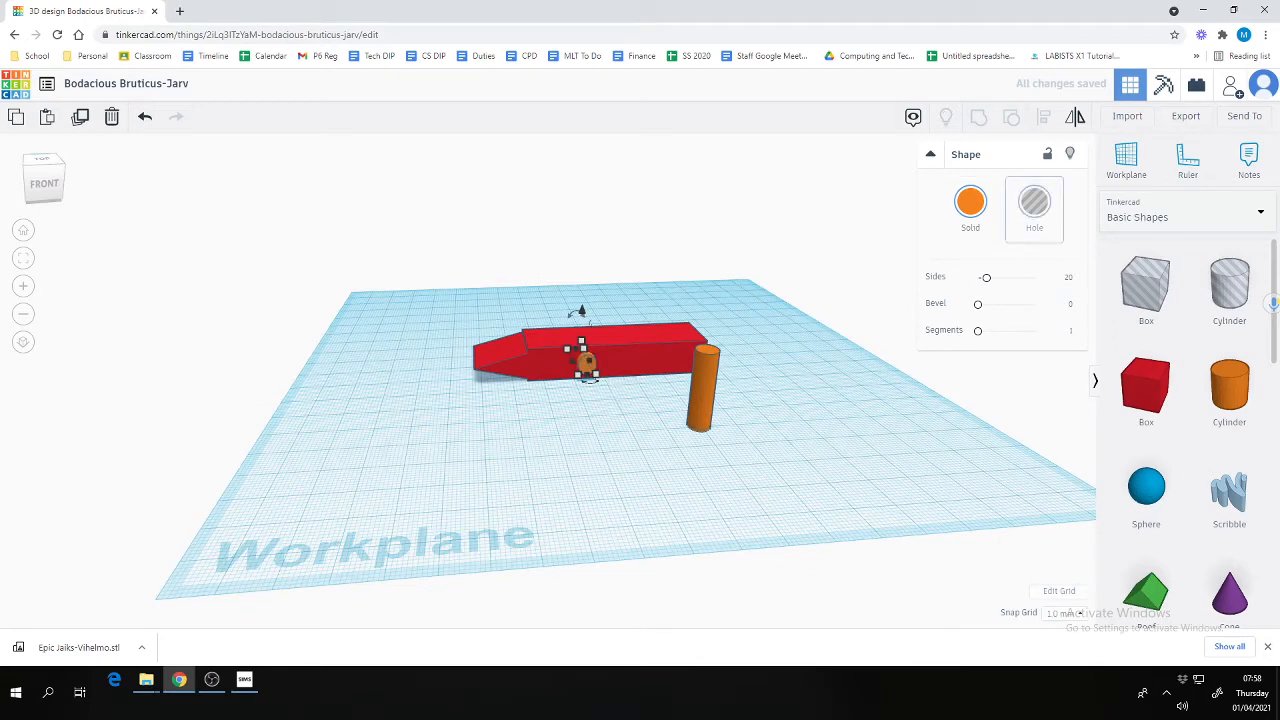
left_click(1034, 208)
left_click(858, 240)
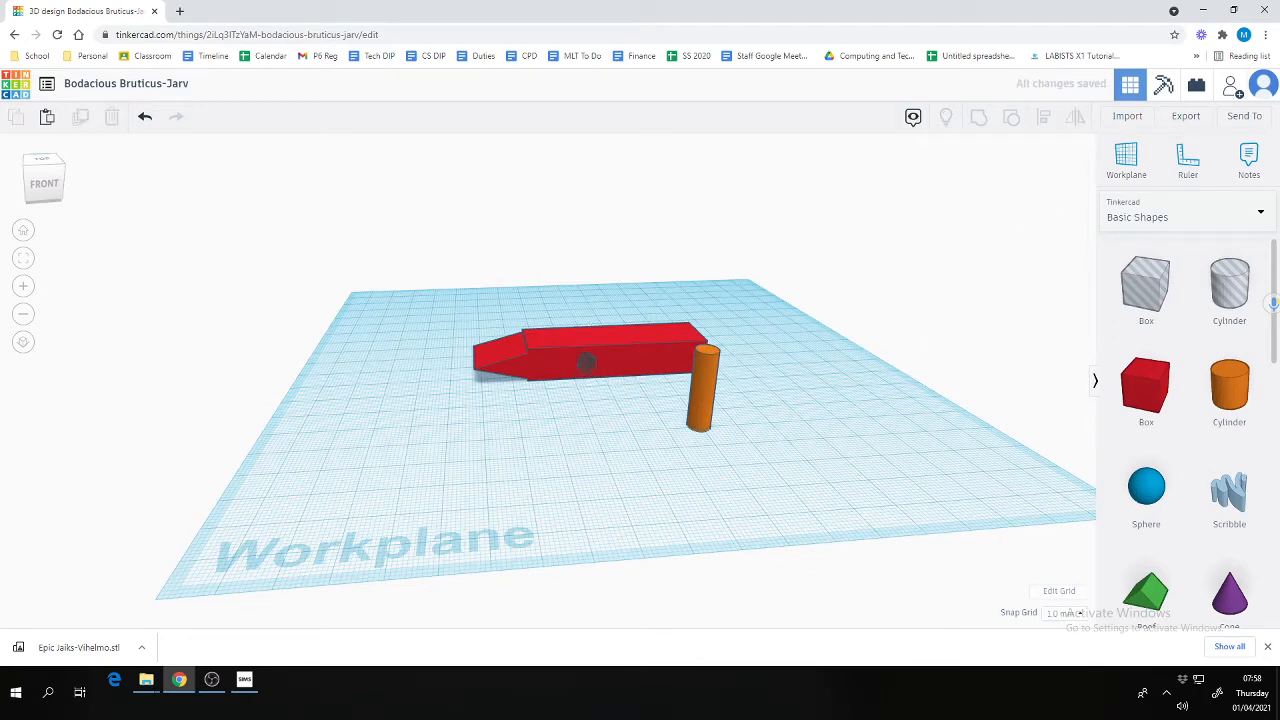
Move the upright thin cylinder along the front of the red body toward its pointed end.
left_click_drag(703, 400, 566, 400)
left_click_drag(565, 309, 565, 305)
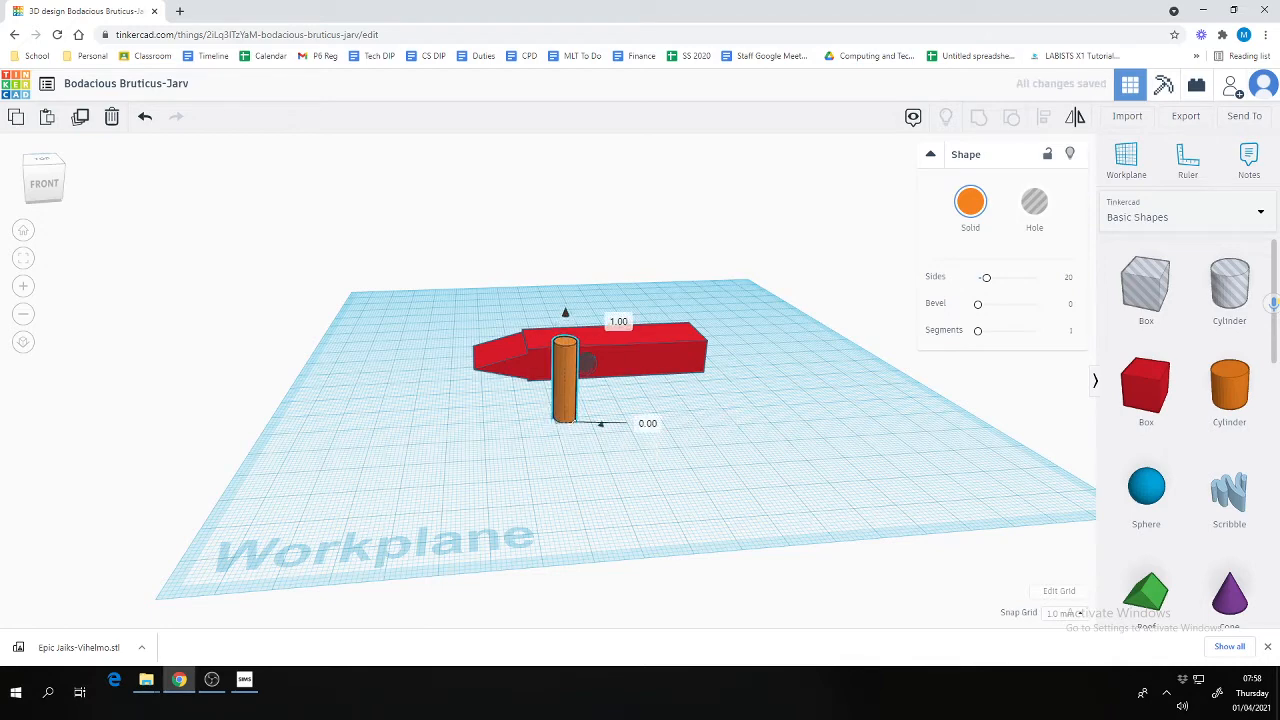
key("Escape")
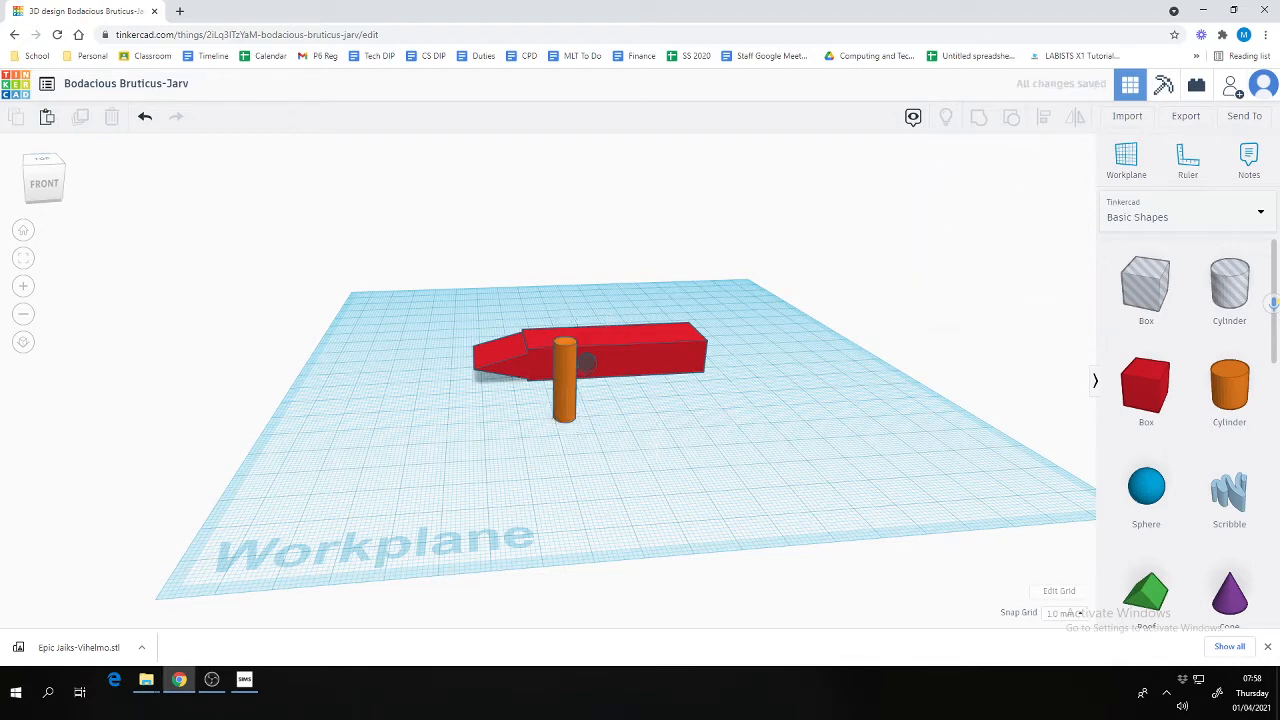
Add another cylinder beside the thin one and reduce its height to 6 mm to form a wheel disc.
left_click_drag(47, 182, 12, 194)
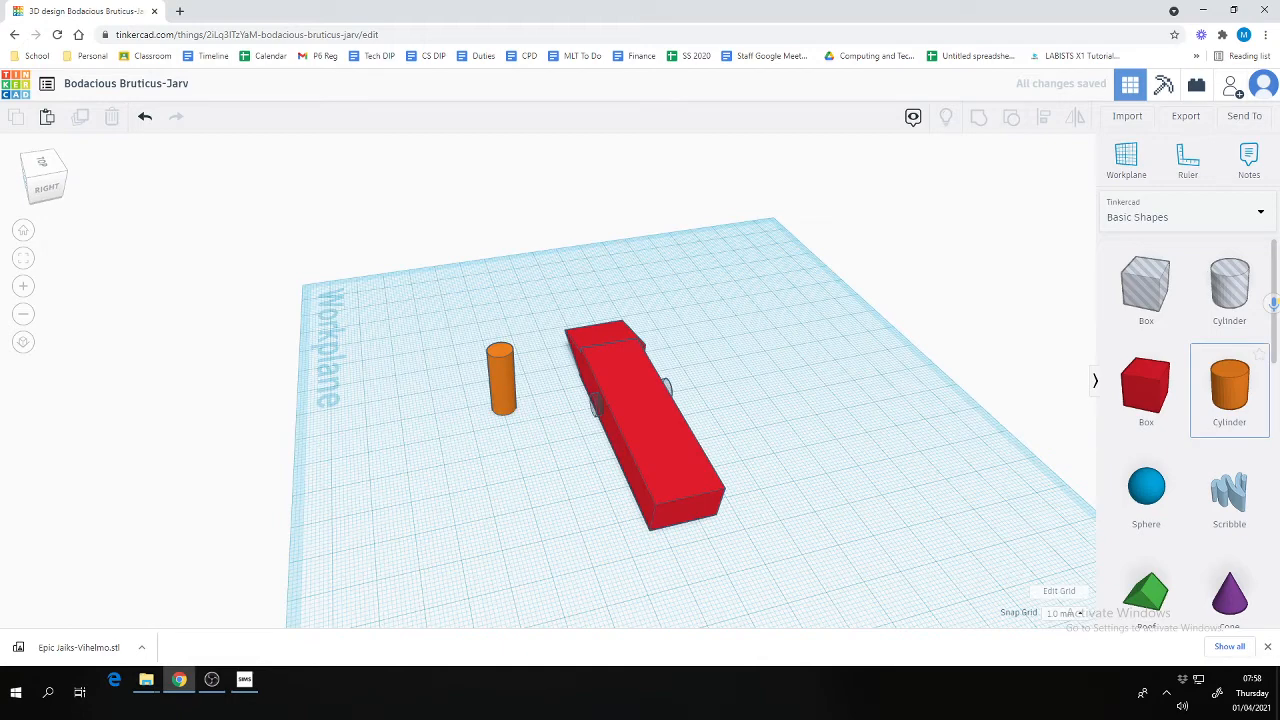
left_click_drag(1229, 390, 400, 400)
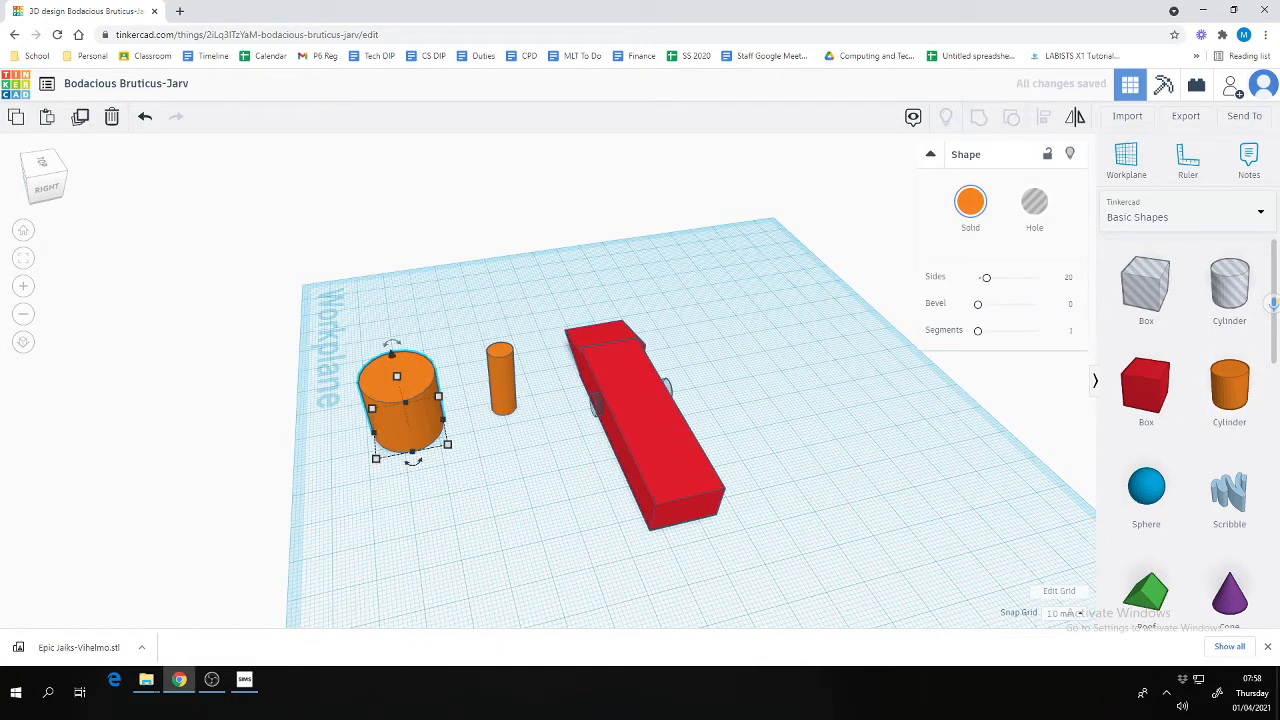
left_click_drag(391, 353, 405, 411)
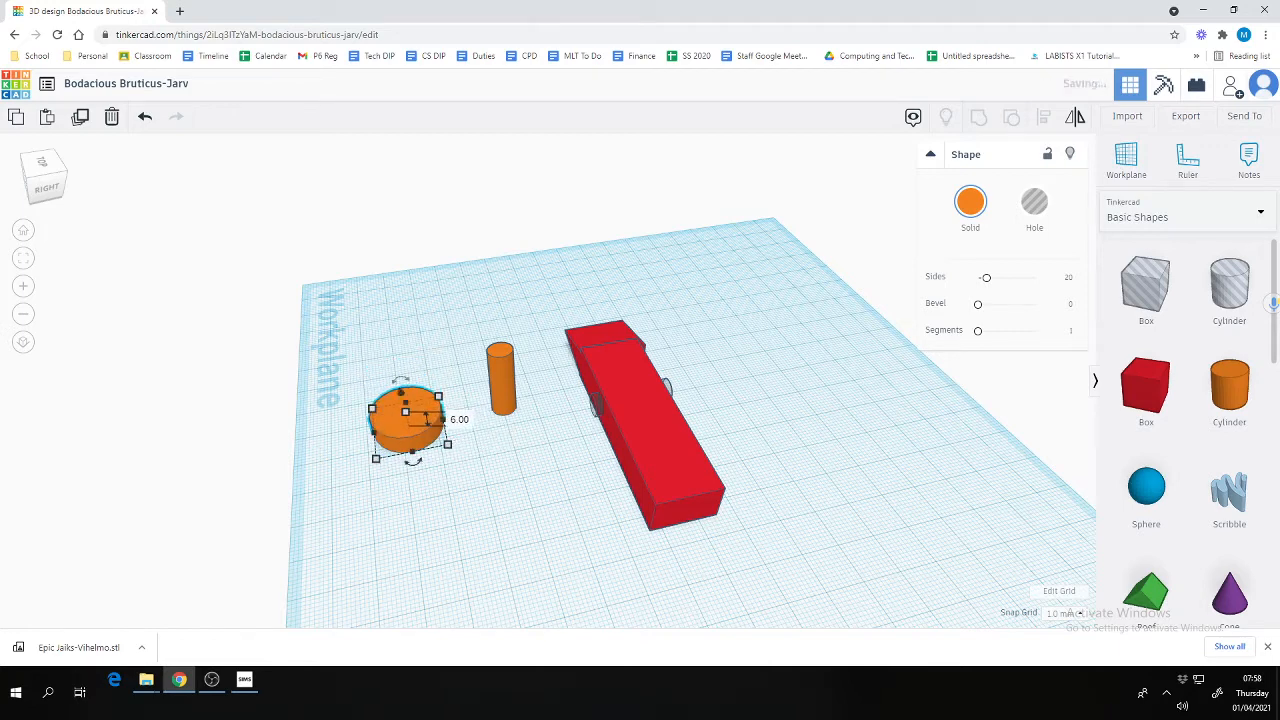
Duplicate the thin upright cylinder and place the copy onto the flat wheel disc.
left_click(501, 385)
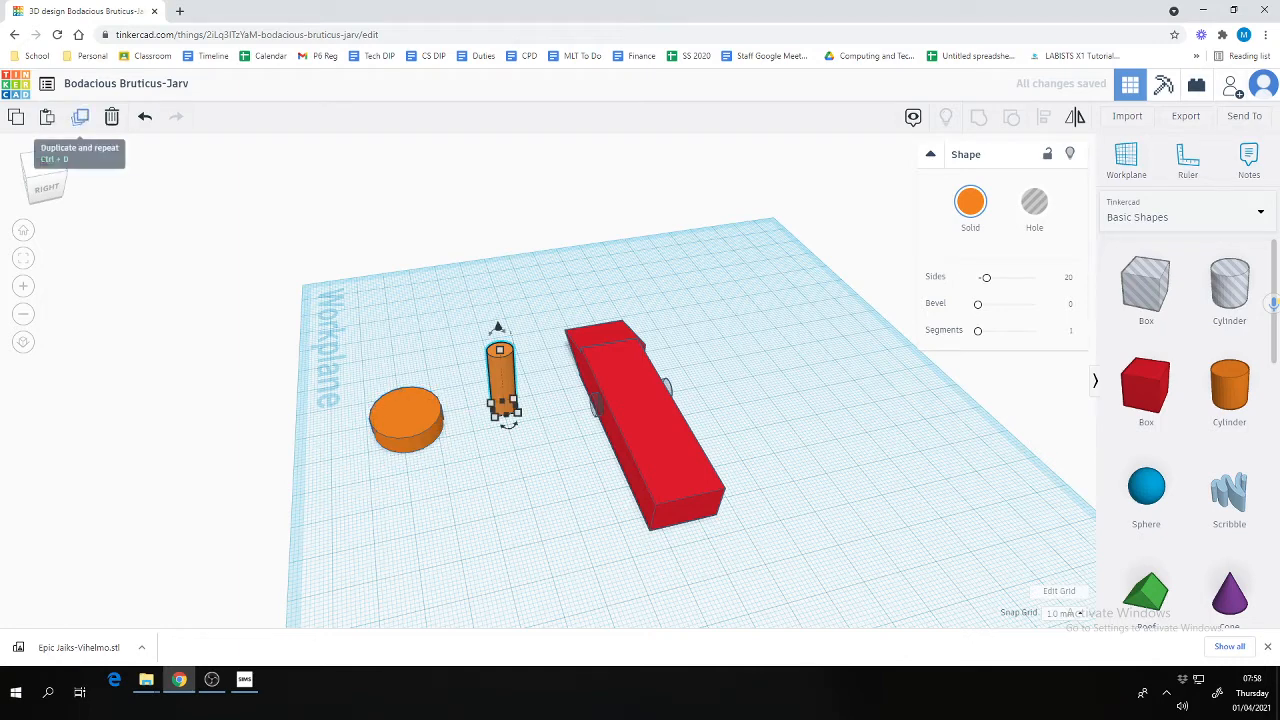
left_click(80, 116)
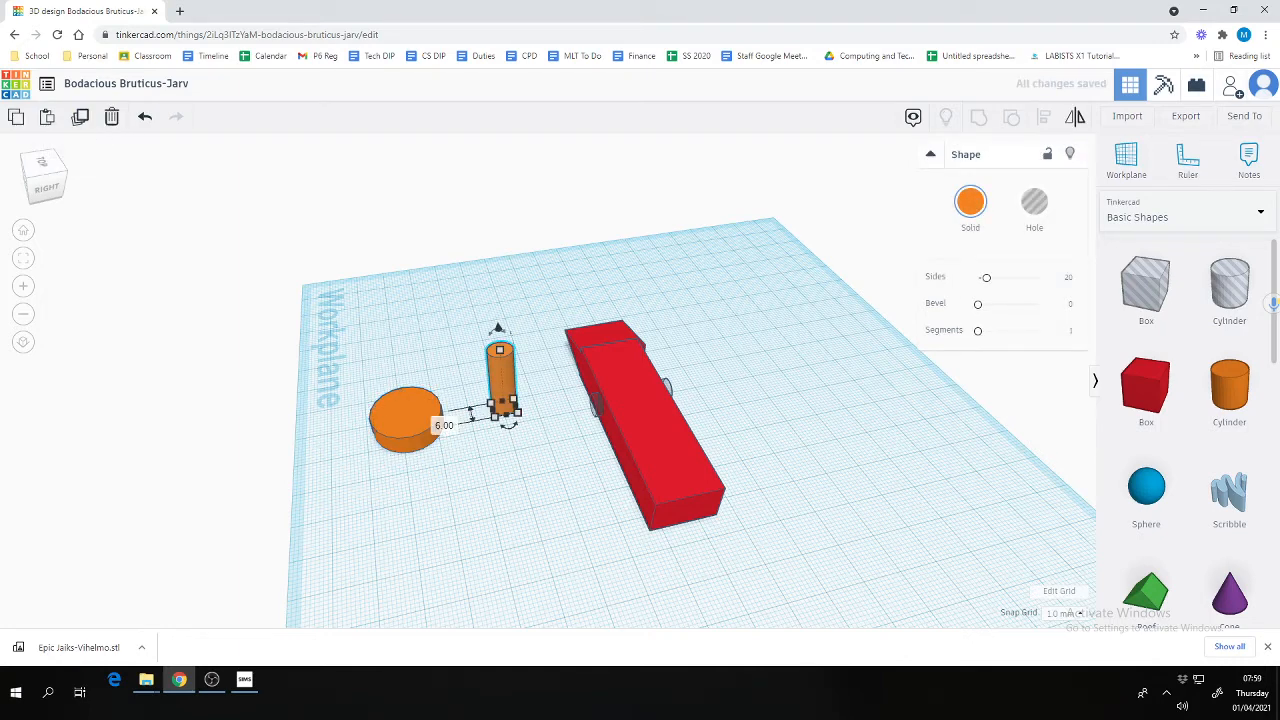
left_click_drag(500, 385, 395, 405)
Align the wheel disc and the thin cylinder on it to their common centre in both horizontal directions.
left_click_drag(314, 332, 466, 478)
left_click(42, 162)
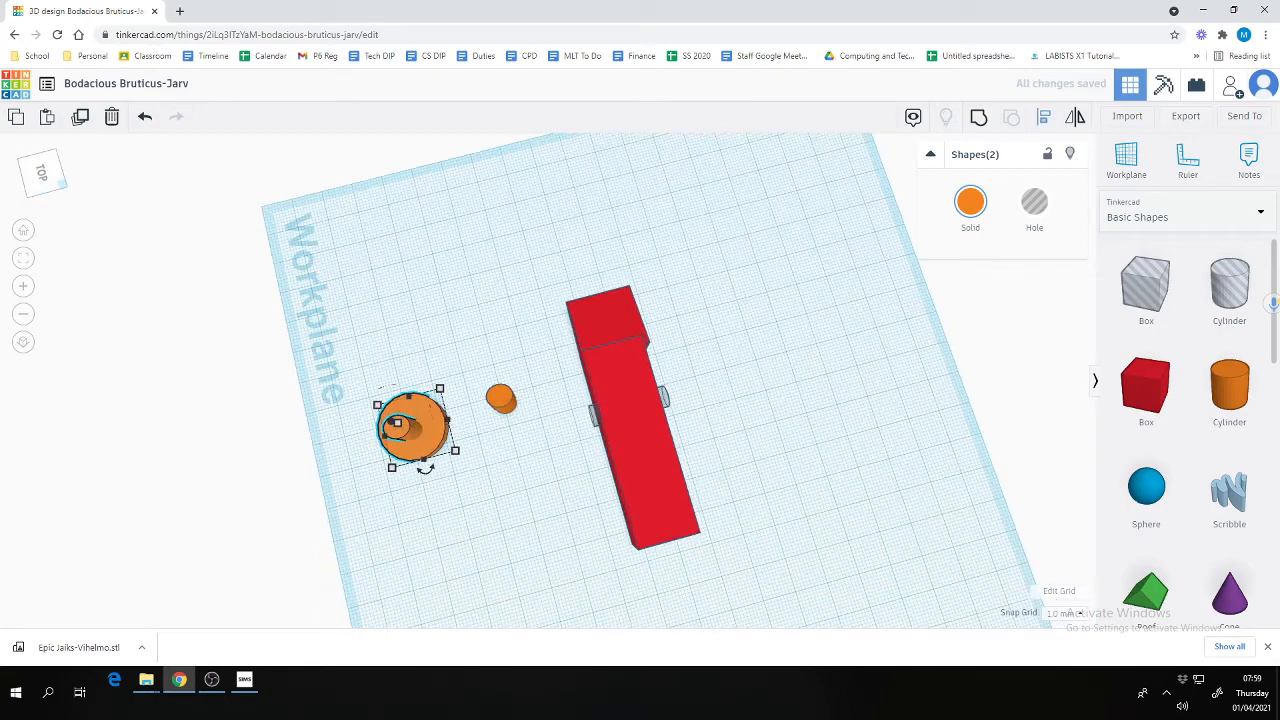
key("l")
left_click(374, 439)
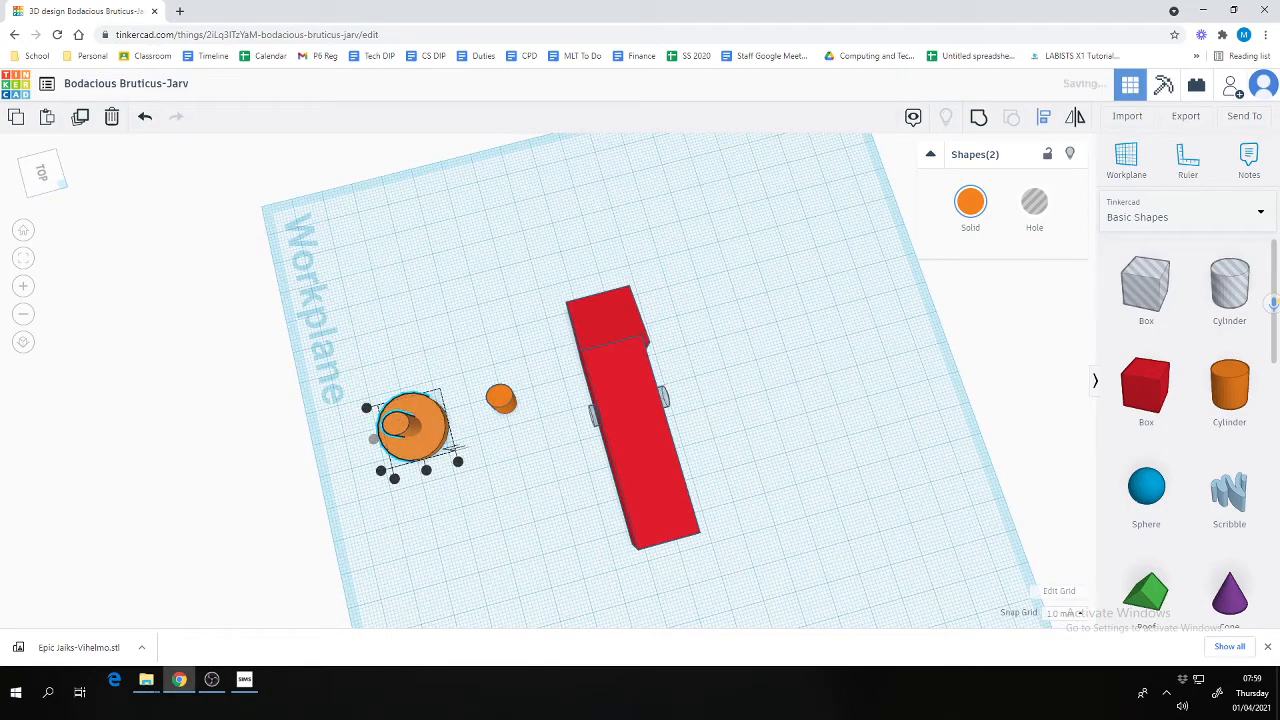
left_click(426, 470)
left_click(500, 500)
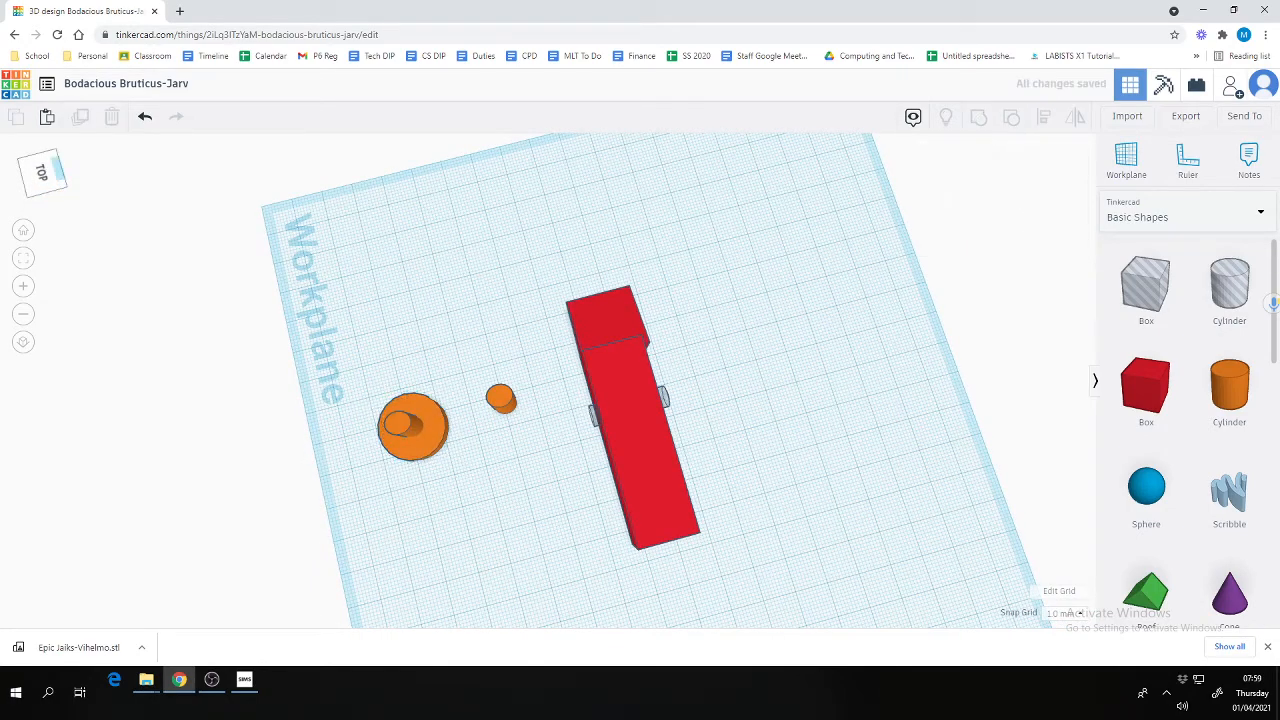
Turn the thin cylinder in the wheel disc into a hole and group the two to cut the axle opening.
right_click_drag(500, 500, 570, 420)
left_click(455, 462)
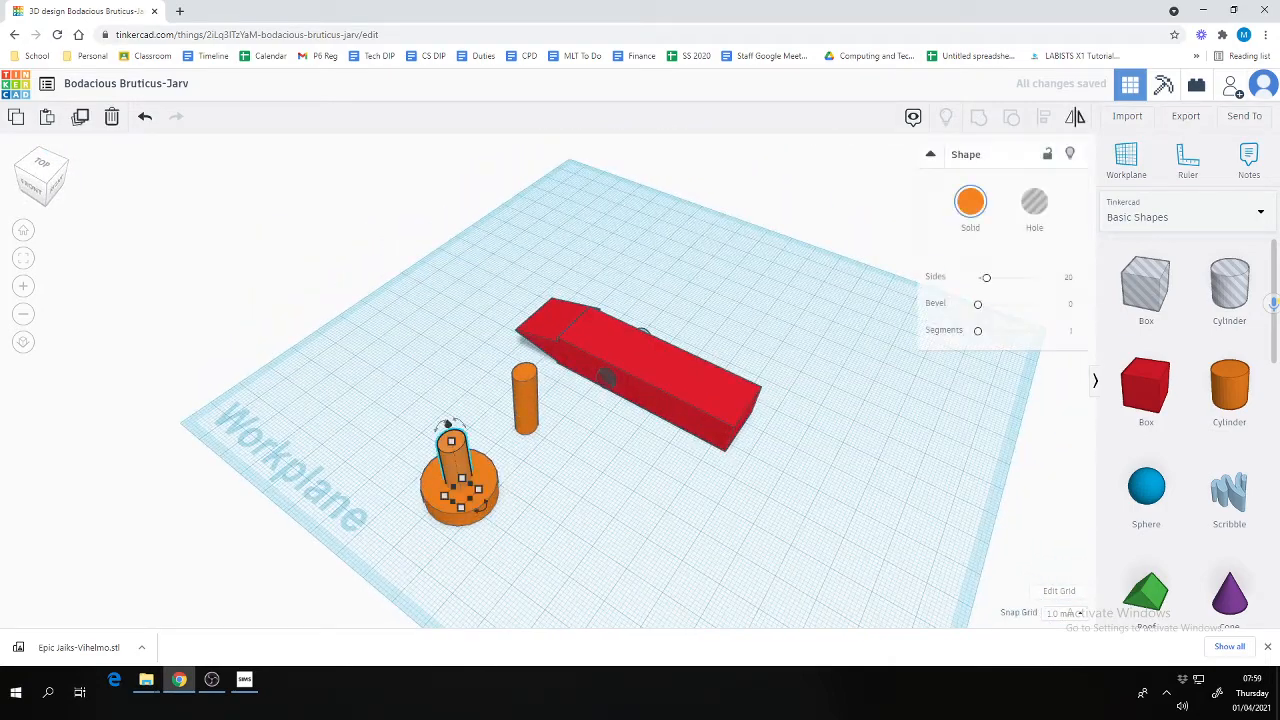
left_click(1034, 202)
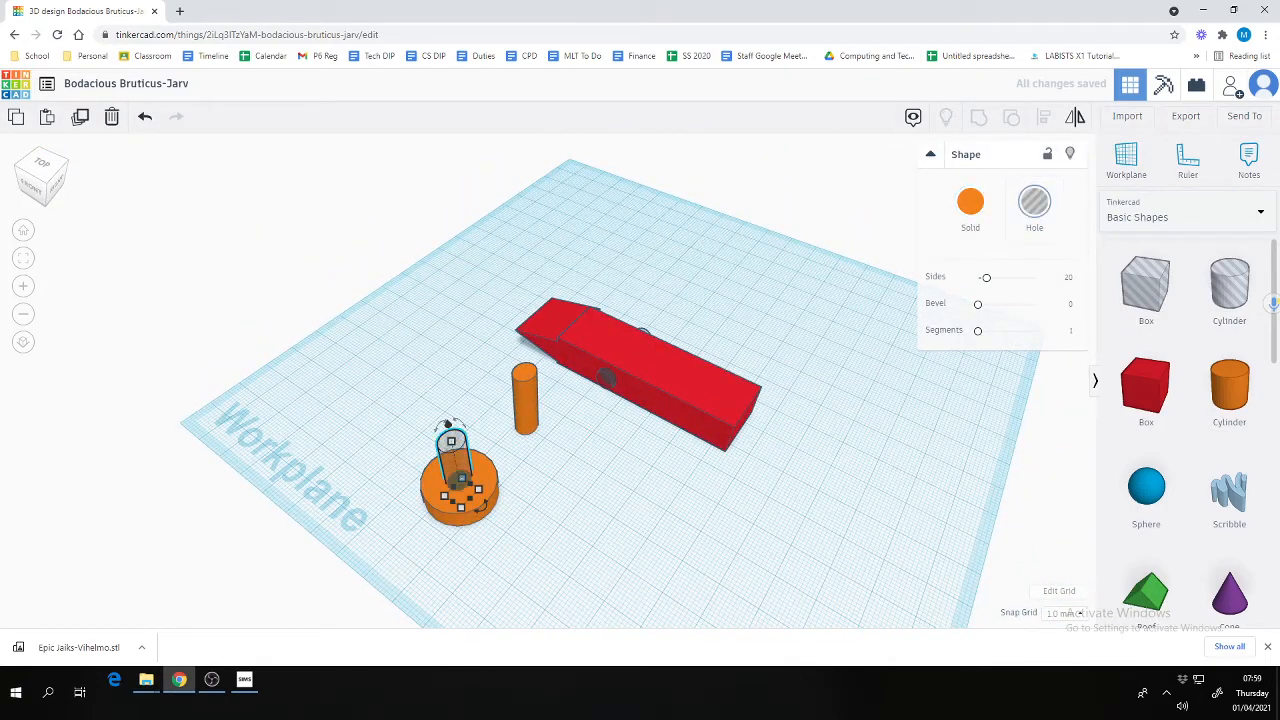
mouse_move(46, 187)
left_mouse_down()
mouse_move(74, 88)
mouse_move(42, 178)
left_mouse_up()
left_click(240, 230)
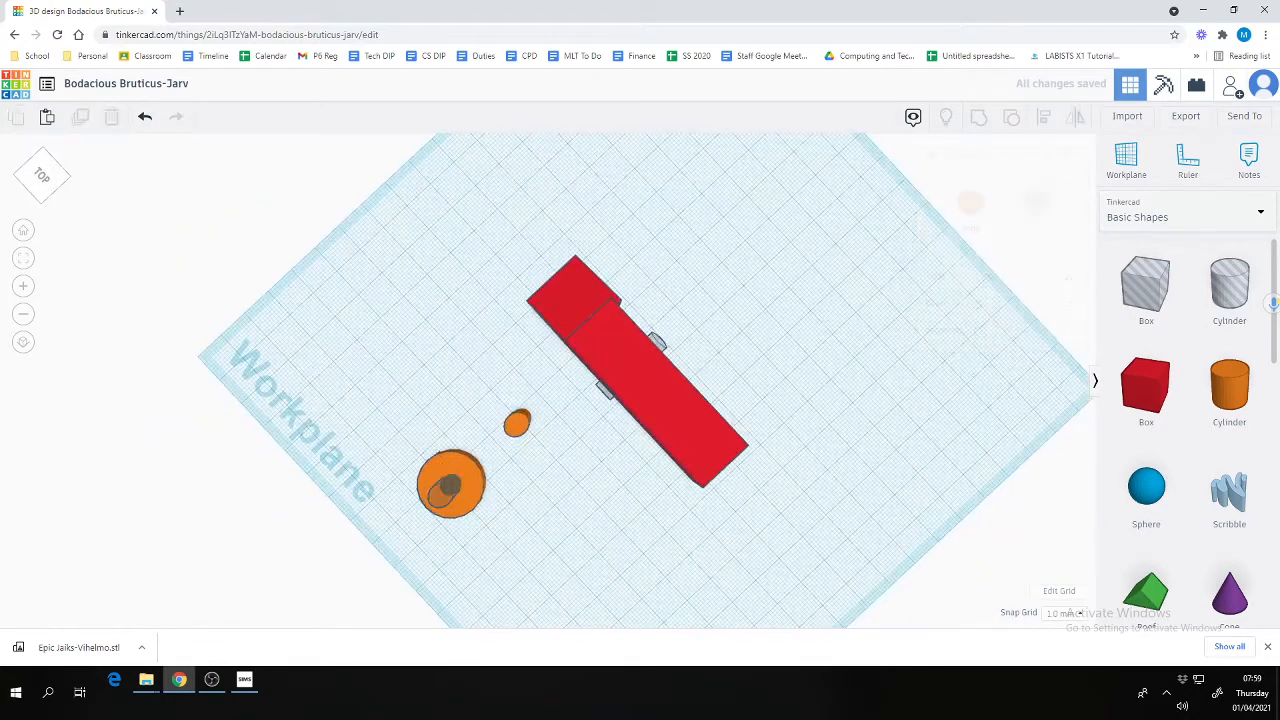
left_click_drag(388, 430, 500, 548)
key("ctrl+g")
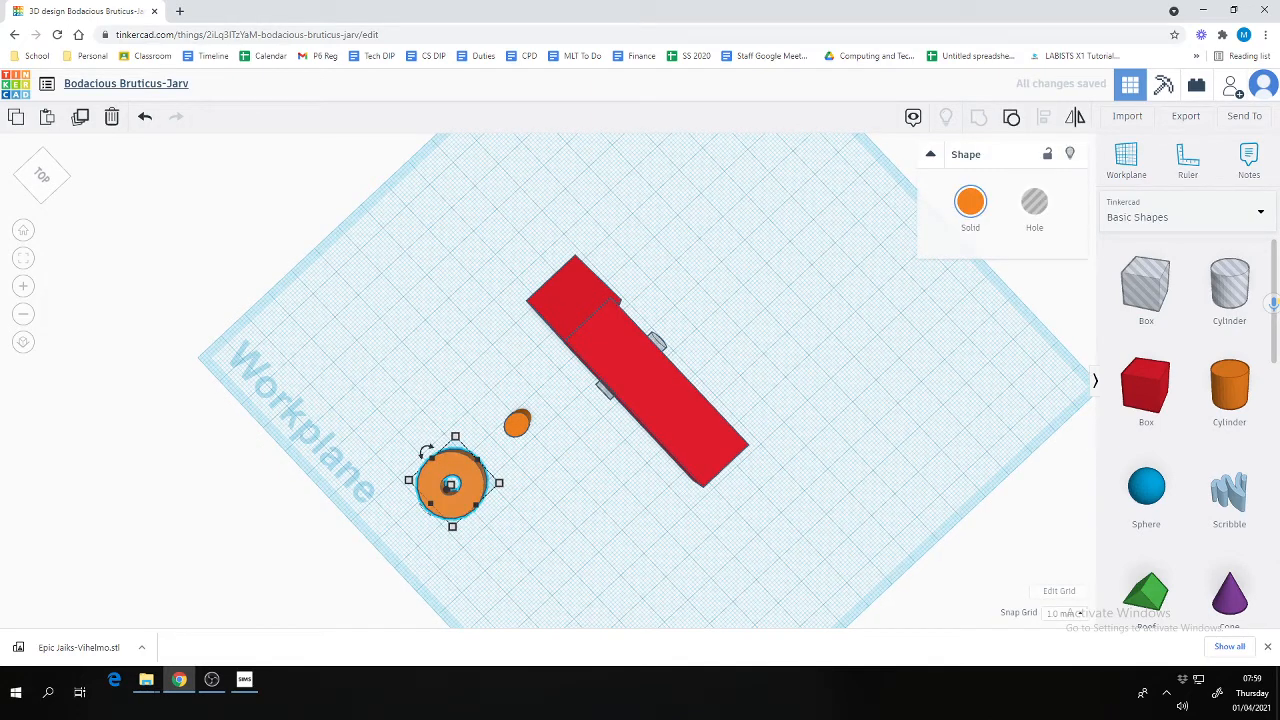
Duplicate the wheel three times at about 27 mm spacing and move the last copy beside the row, onto the workplane.
key("ctrl+d")
left_click_drag(451, 484, 388, 421)
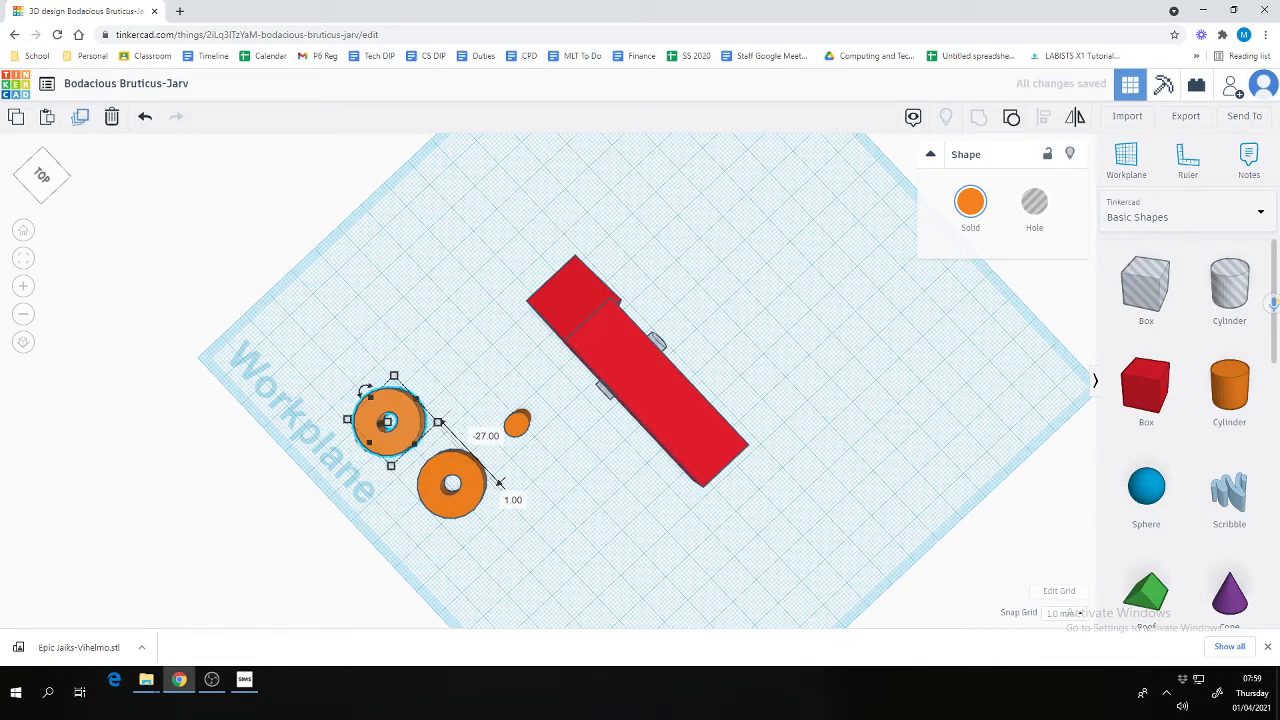
key("ctrl+d")
key("ctrl+d")
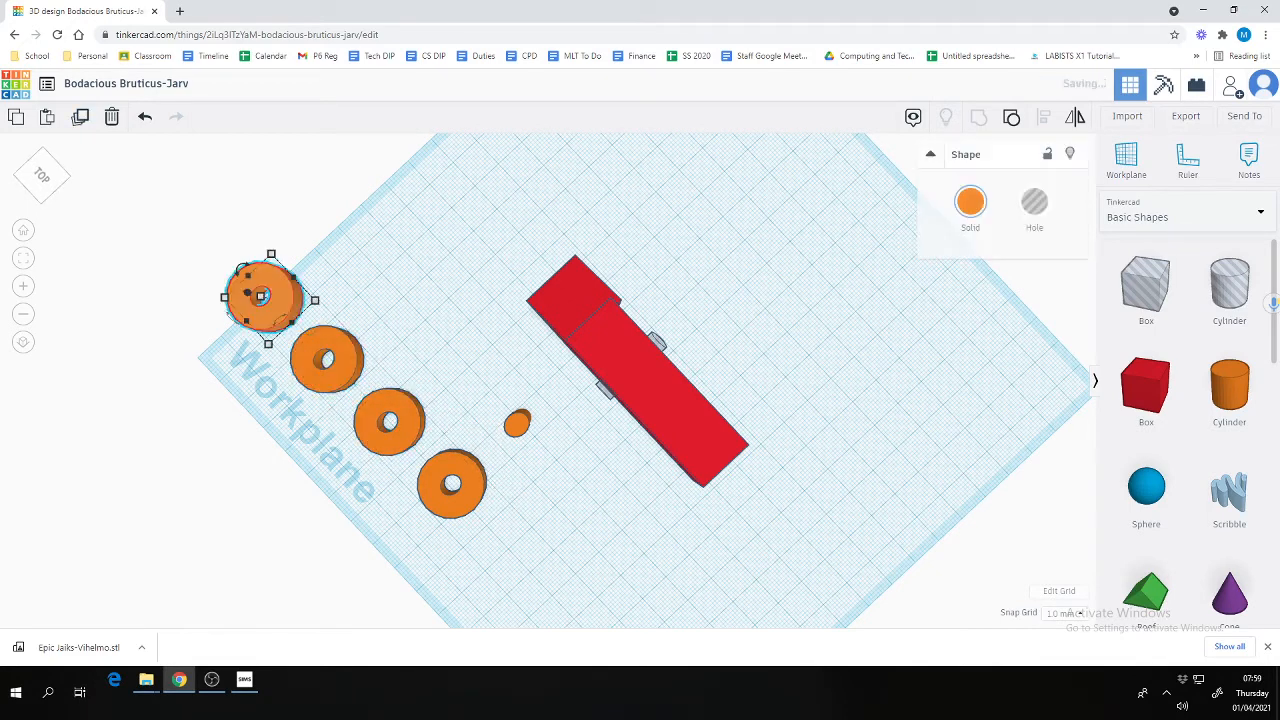
left_click_drag(260, 294, 397, 301)
left_click(480, 330)
Move the upright axle cylinder beside the wheels, lengthen it and place a duplicate of it about 25 mm away.
left_click_drag(43, 174, 38, 135)
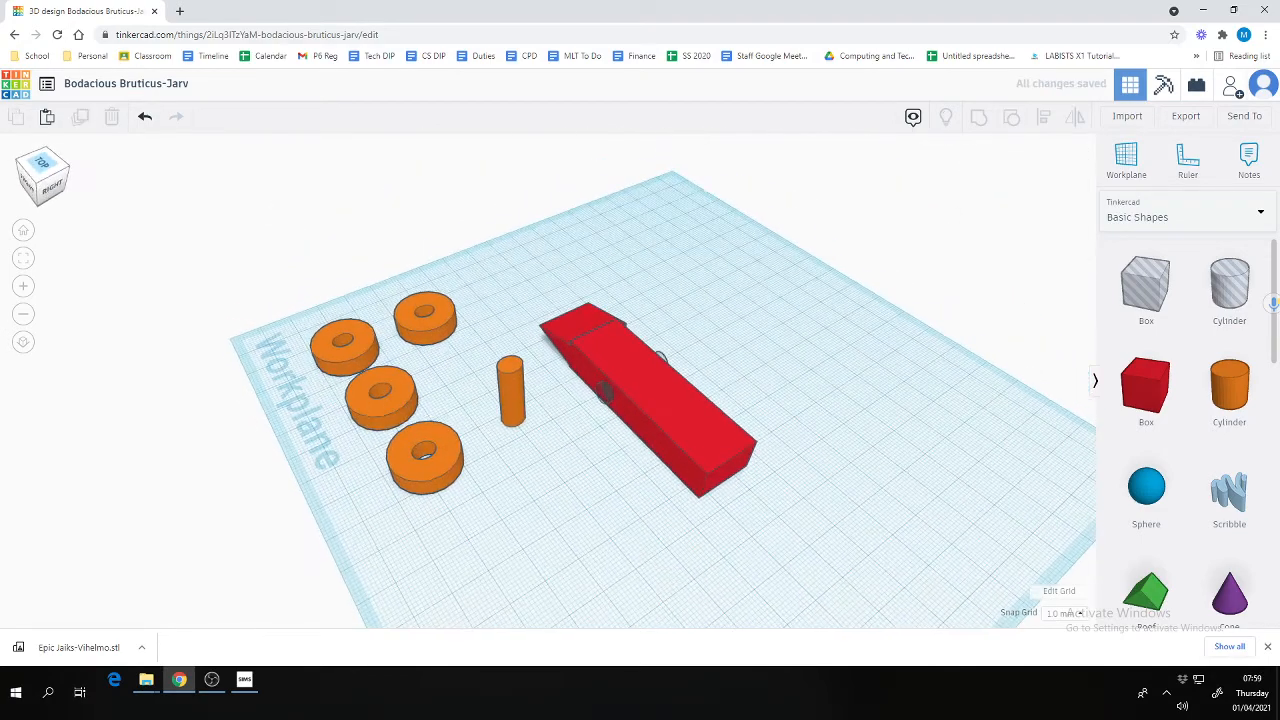
left_click_drag(512, 386, 467, 350)
mouse_move(459, 296)
left_mouse_down()
mouse_move(459, 284)
mouse_move(460, 300)
left_mouse_up()
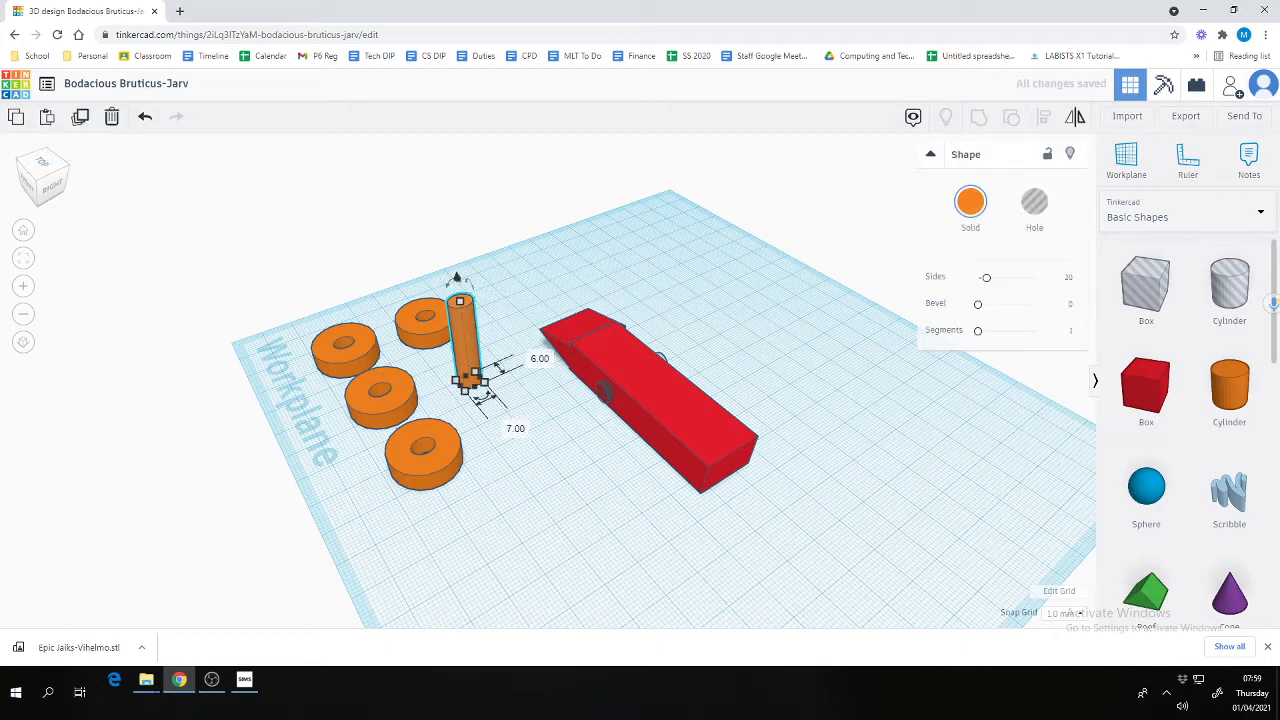
left_click_drag(466, 350, 503, 403)
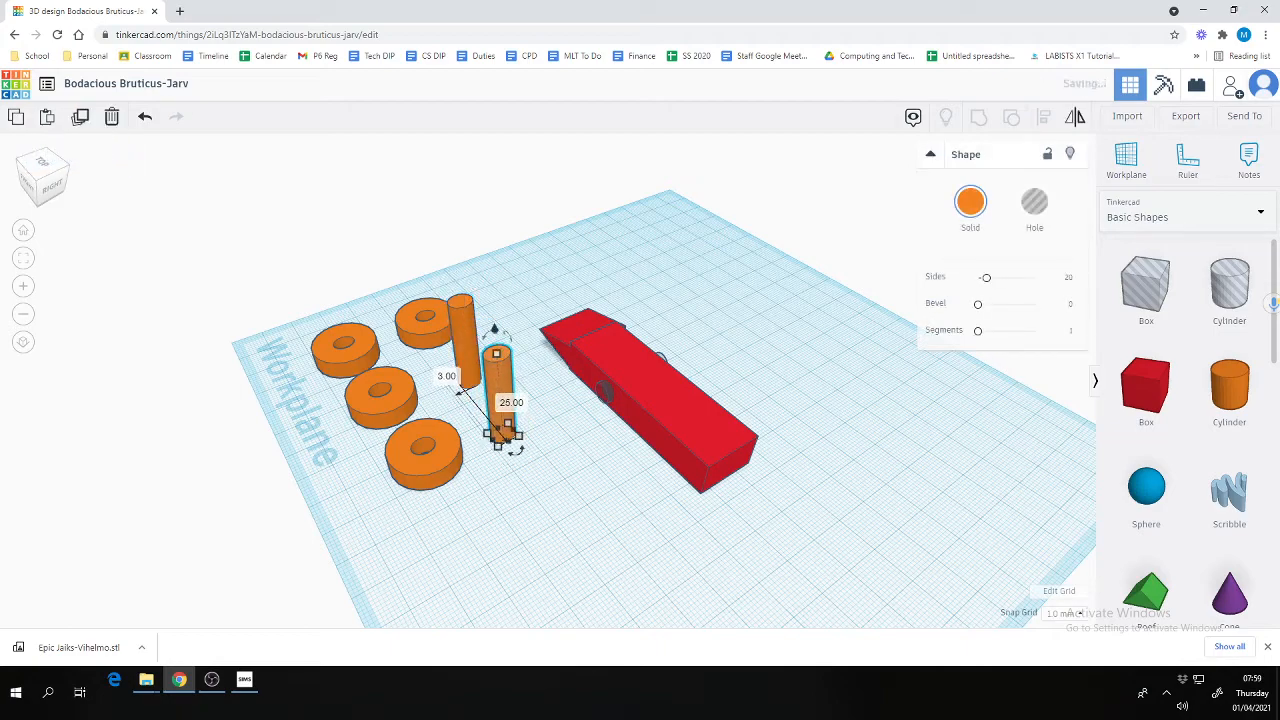
Duplicate the axle hole cylinder in the vehicle body and move the copy 30 mm toward the rear end.
left_click(30, 178)
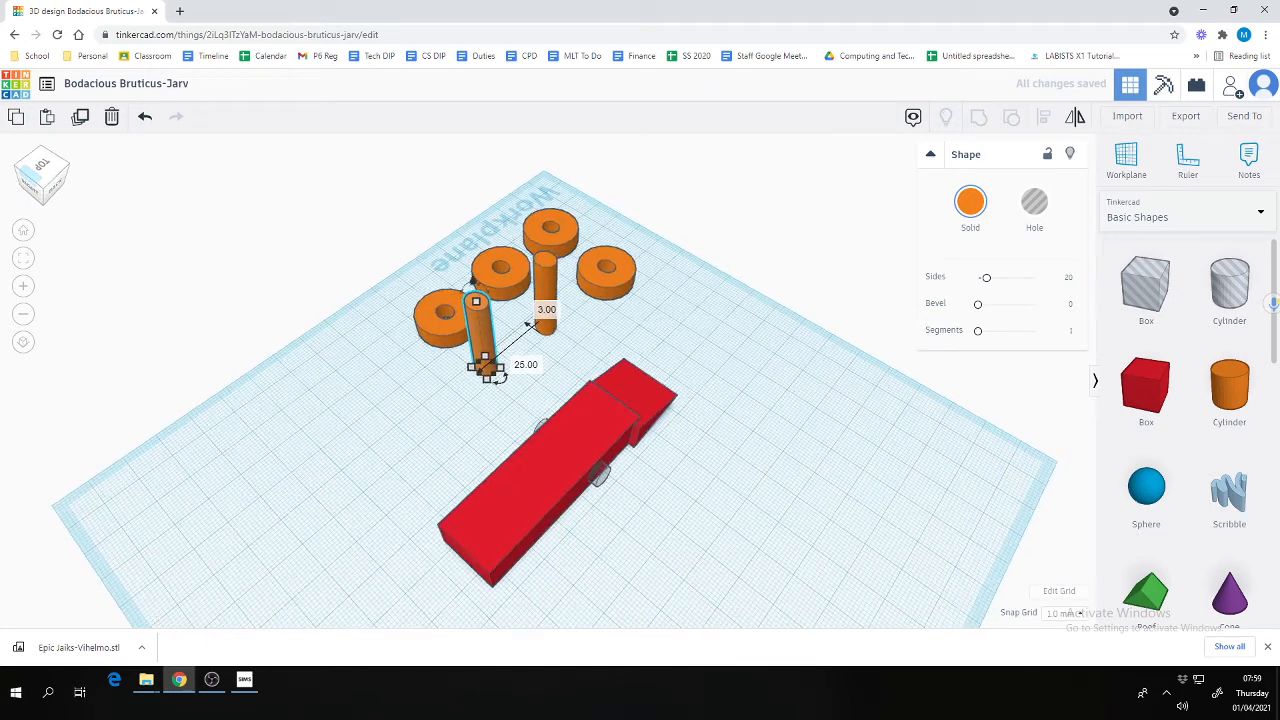
left_click(599, 477)
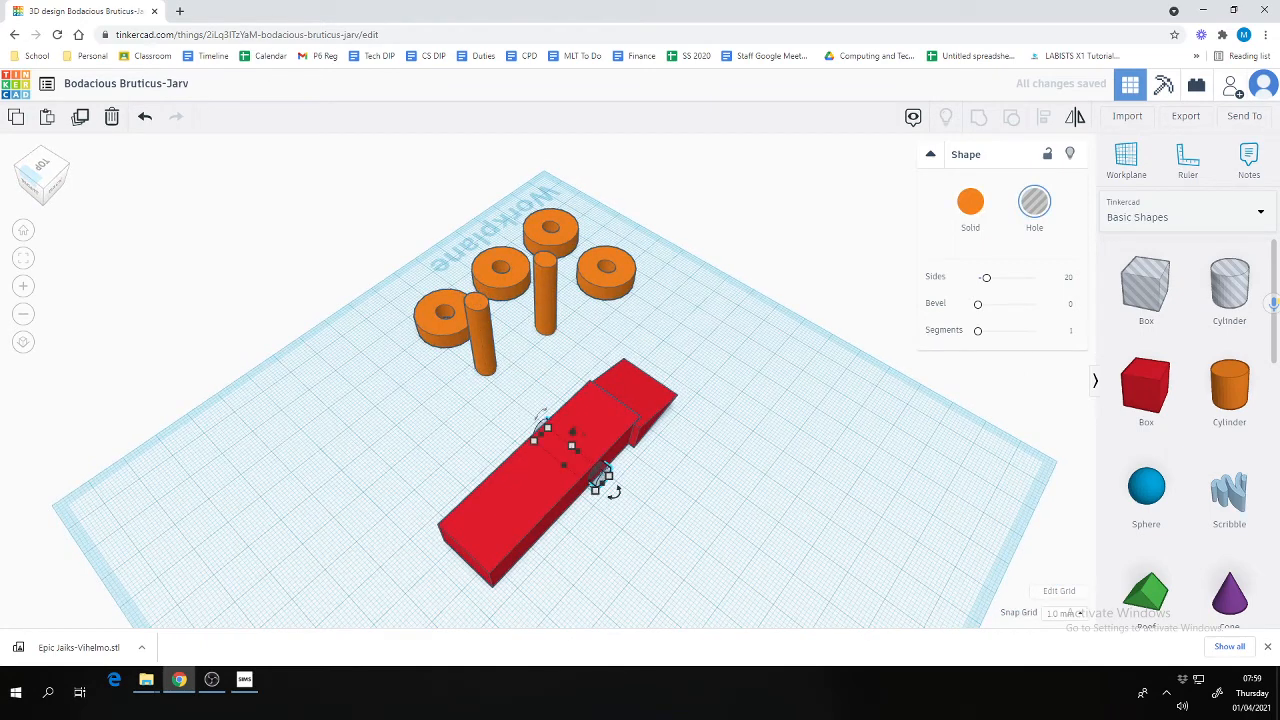
key("ctrl+d")
left_click_drag(603, 482, 523, 555)
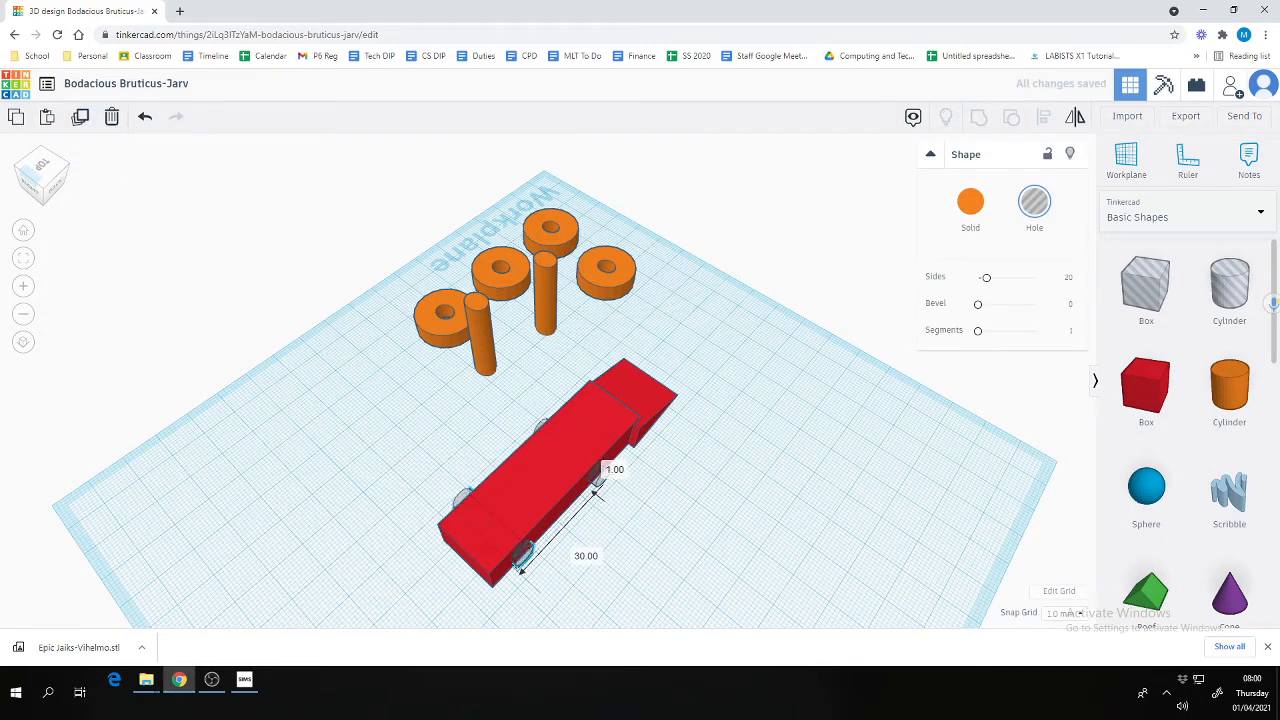
left_click(572, 588)
Add a round roof beside the vehicle body, turned a quarter turn and reduced to an 11 × 11 mm base.
left_click_drag(50, 172, 80, 164)
scroll(1152, 458, "down", 1)
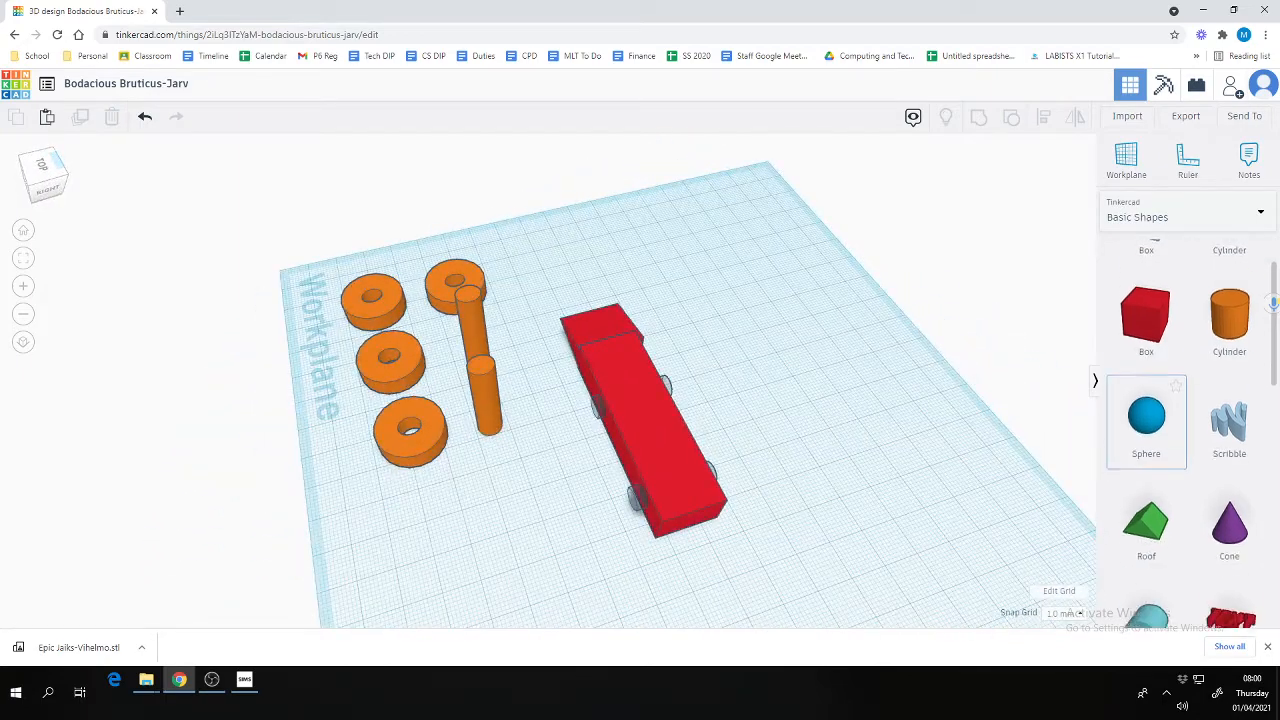
scroll(1150, 430, "down", 2)
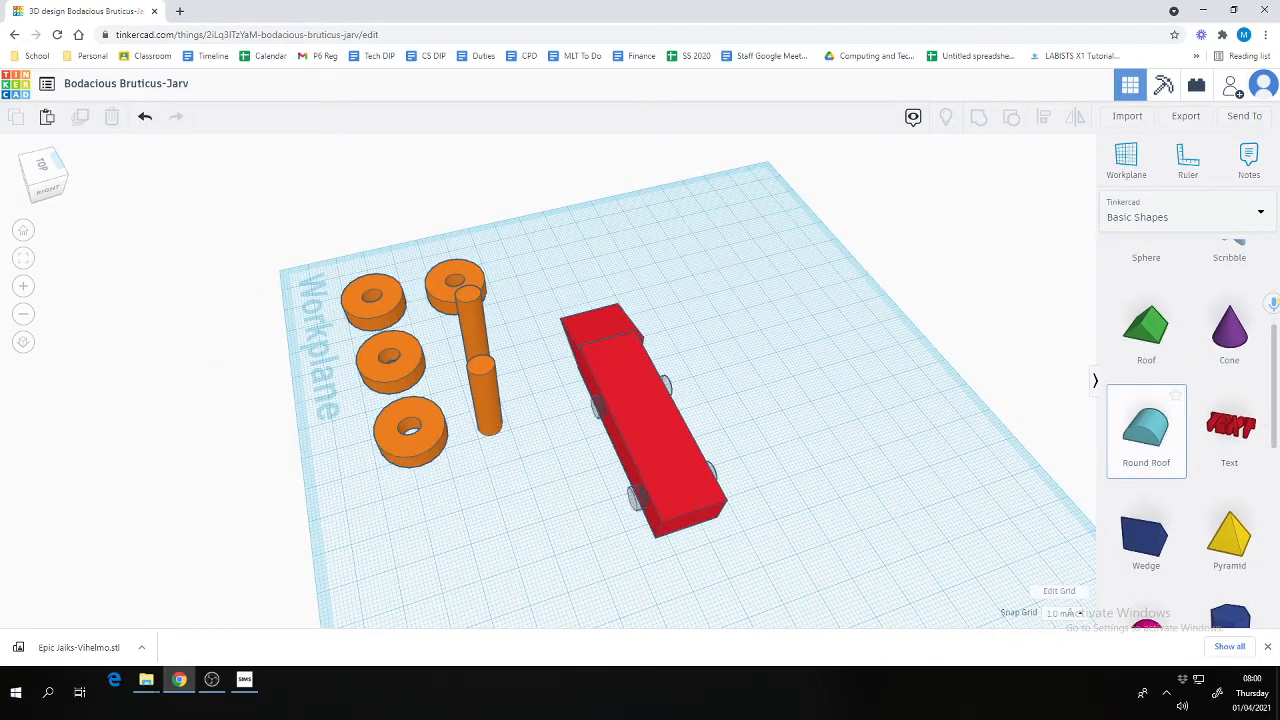
left_click_drag(1146, 430, 812, 392)
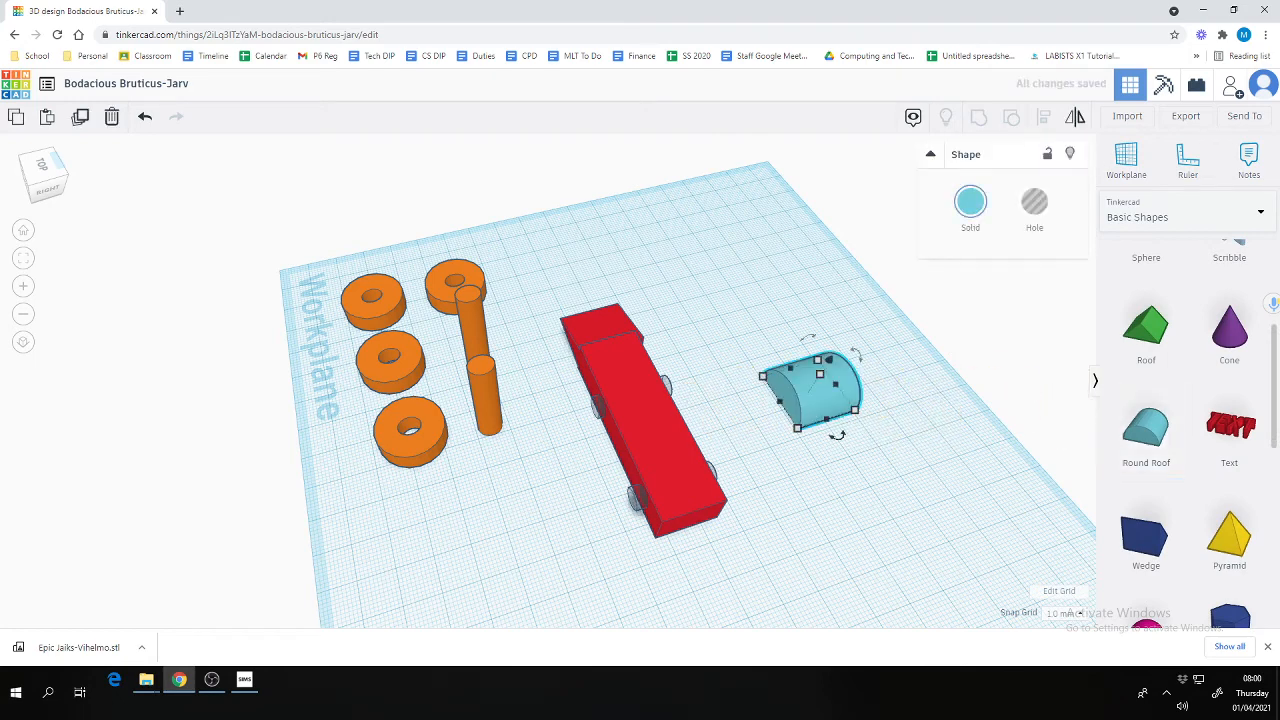
left_click_drag(837, 435, 752, 416)
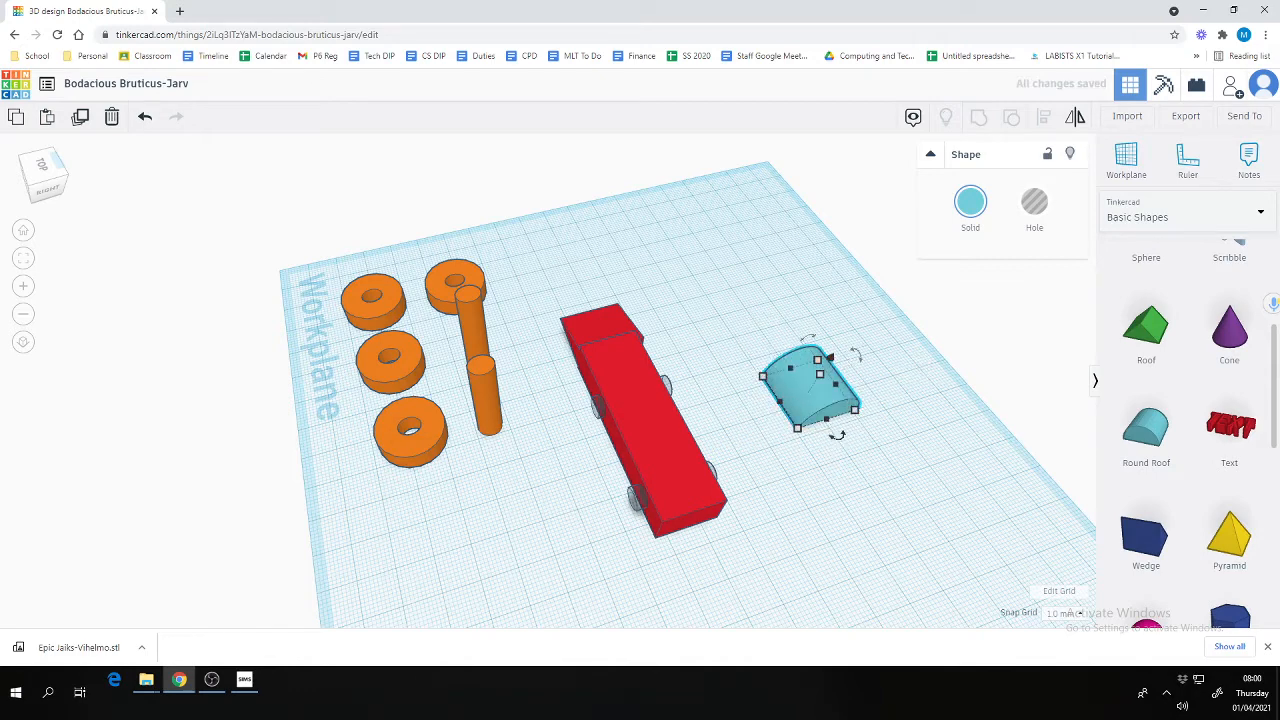
left_click_drag(855, 409, 812, 394)
Place the round roof over the top face of the vehicle body.
left_click(45, 188)
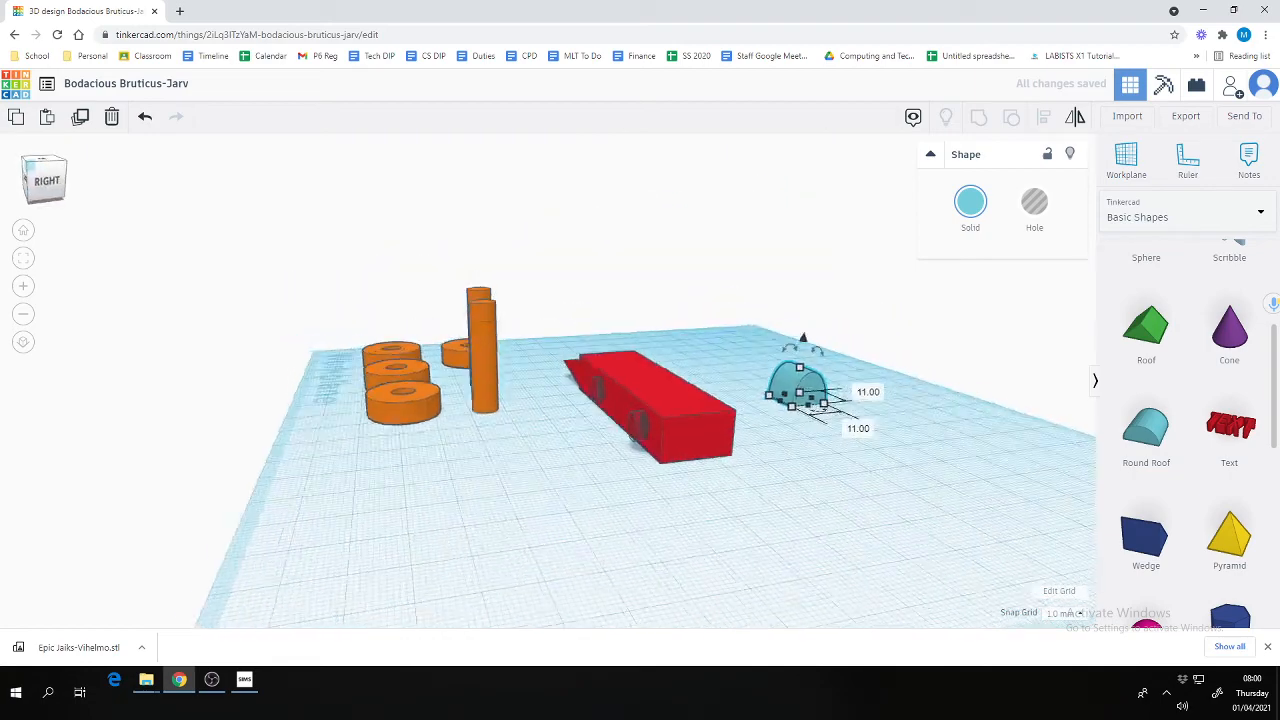
left_click_drag(802, 369, 630, 368)
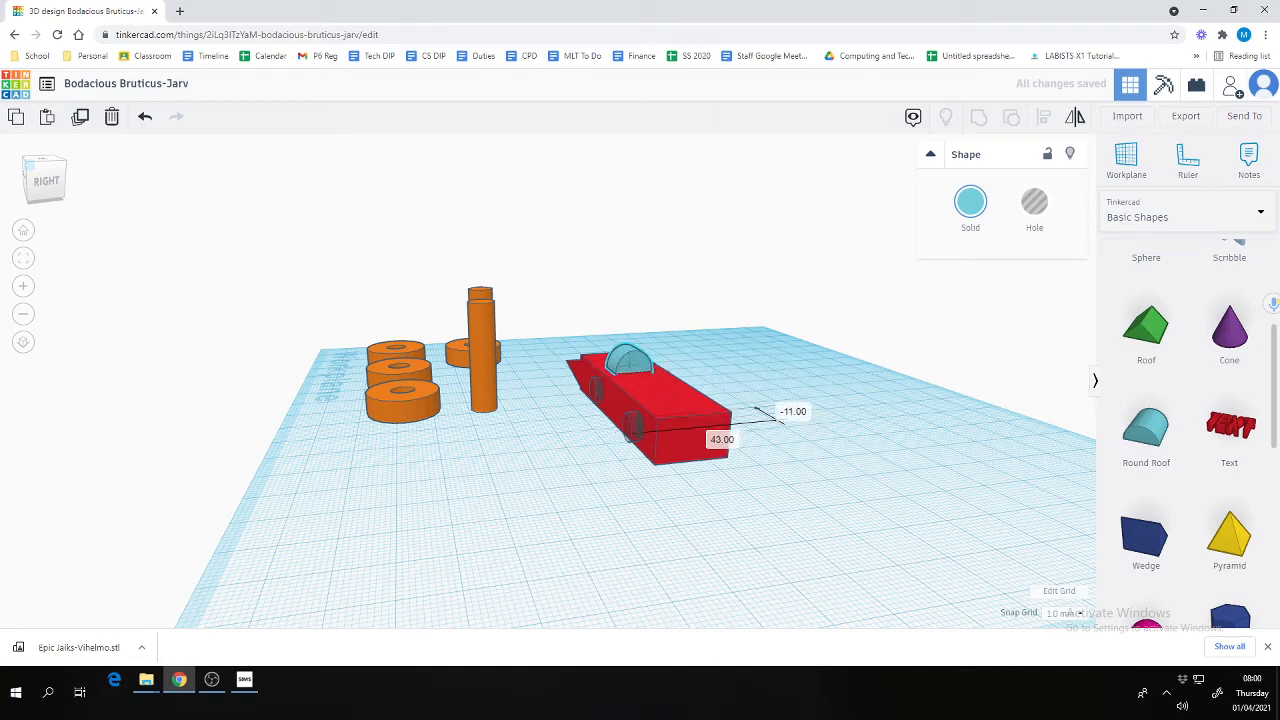
scroll(547, 367, "up", 5)
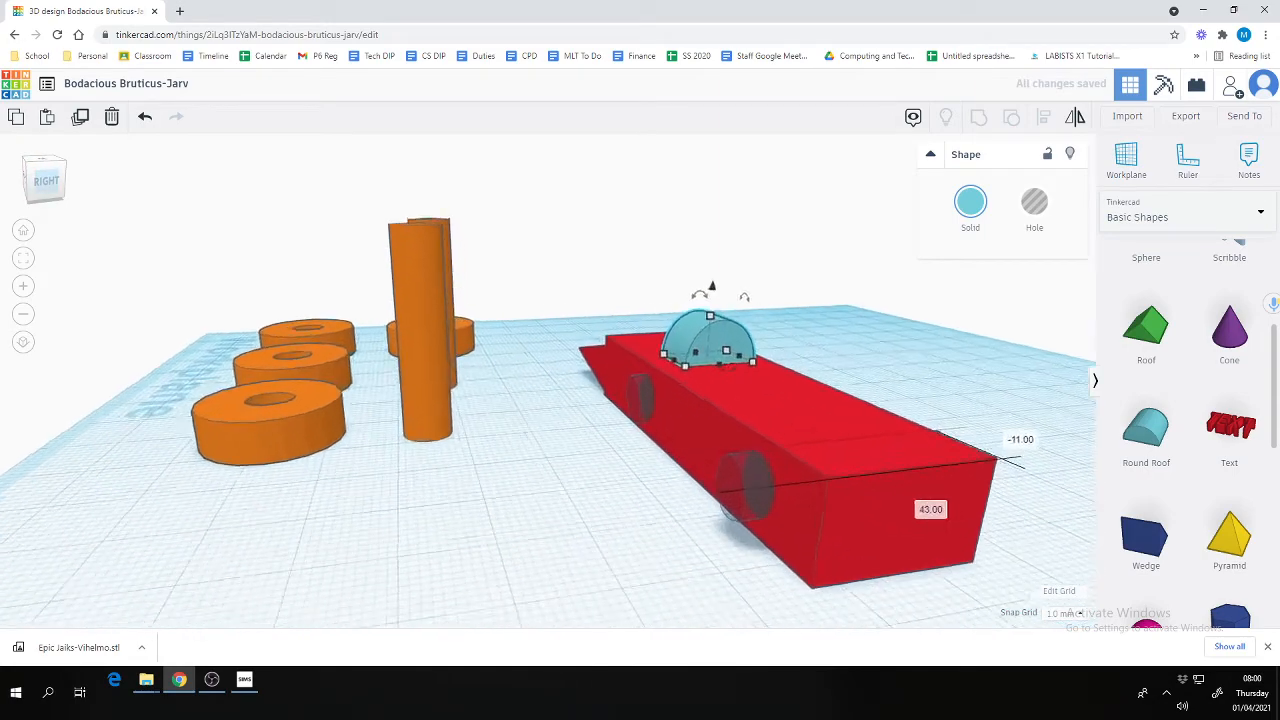
Lower the round roof until it sits on the top face of the vehicle body.
left_click_drag(45, 181, 105, 222)
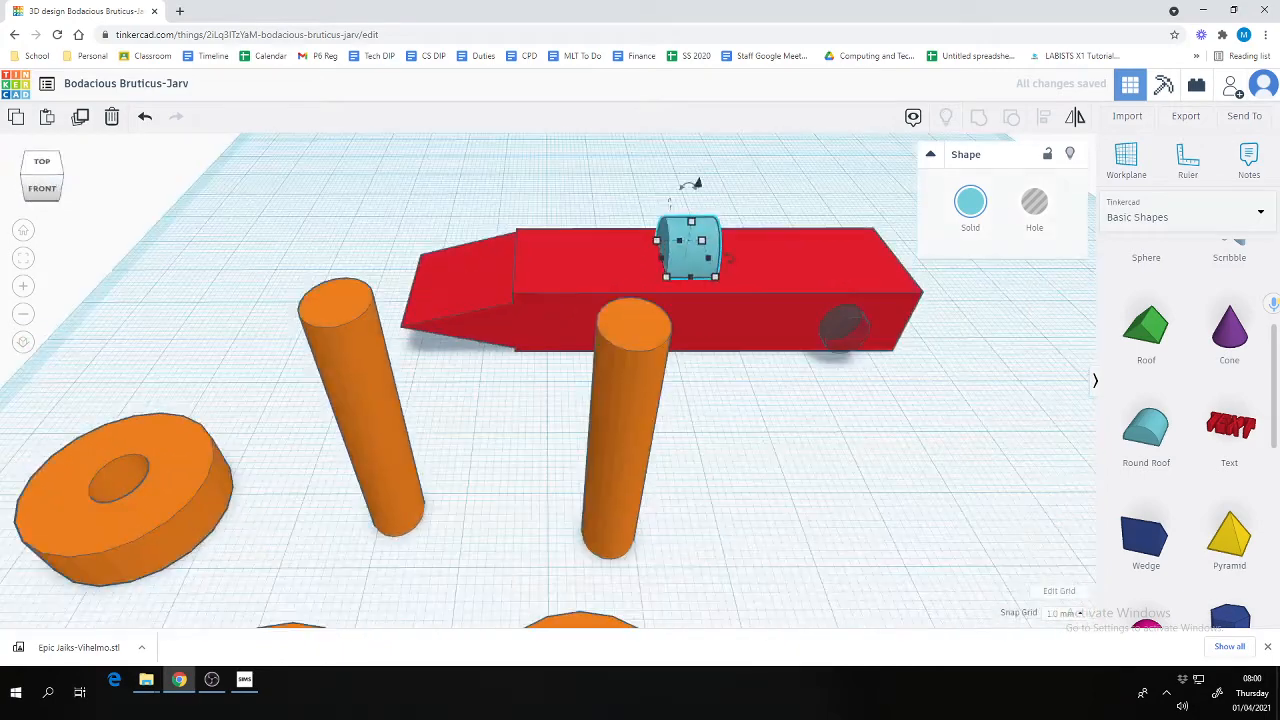
left_click(130, 230)
mouse_move(45, 181)
left_mouse_down()
mouse_move(8, 122)
mouse_move(42, 175)
left_mouse_up()
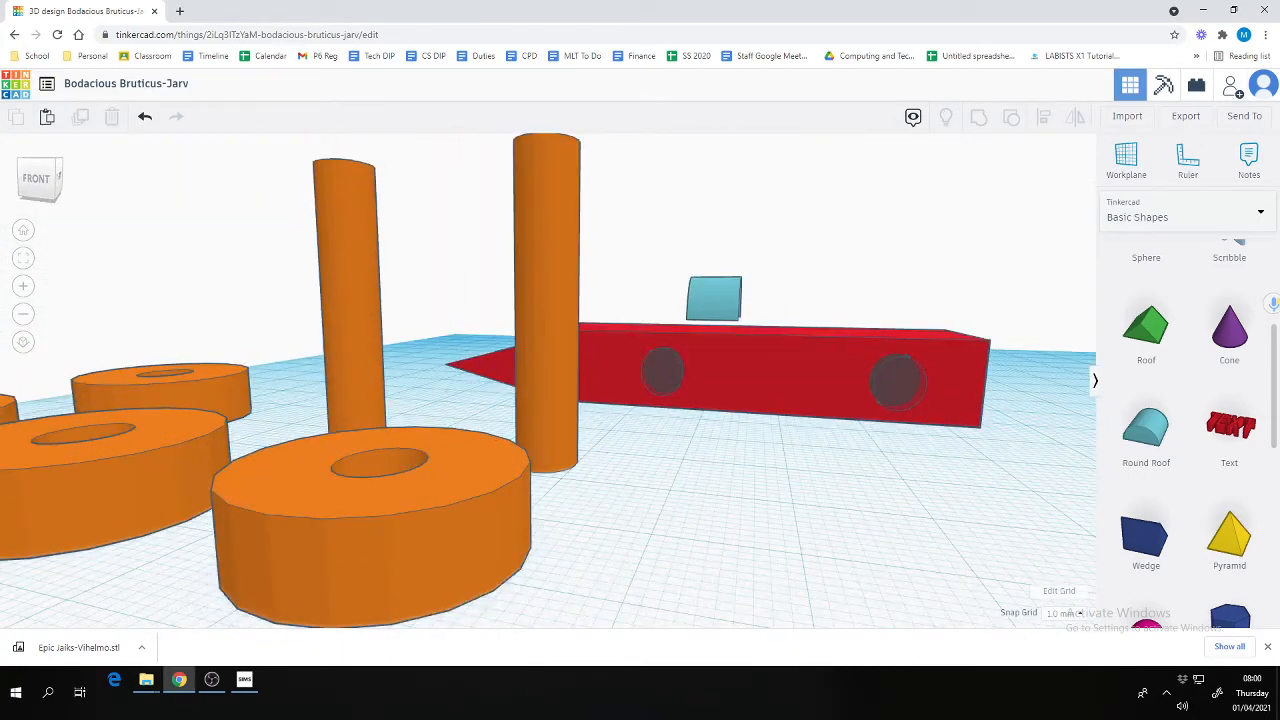
left_click(715, 299)
left_click_drag(716, 245, 716, 267)
left_click(800, 235)
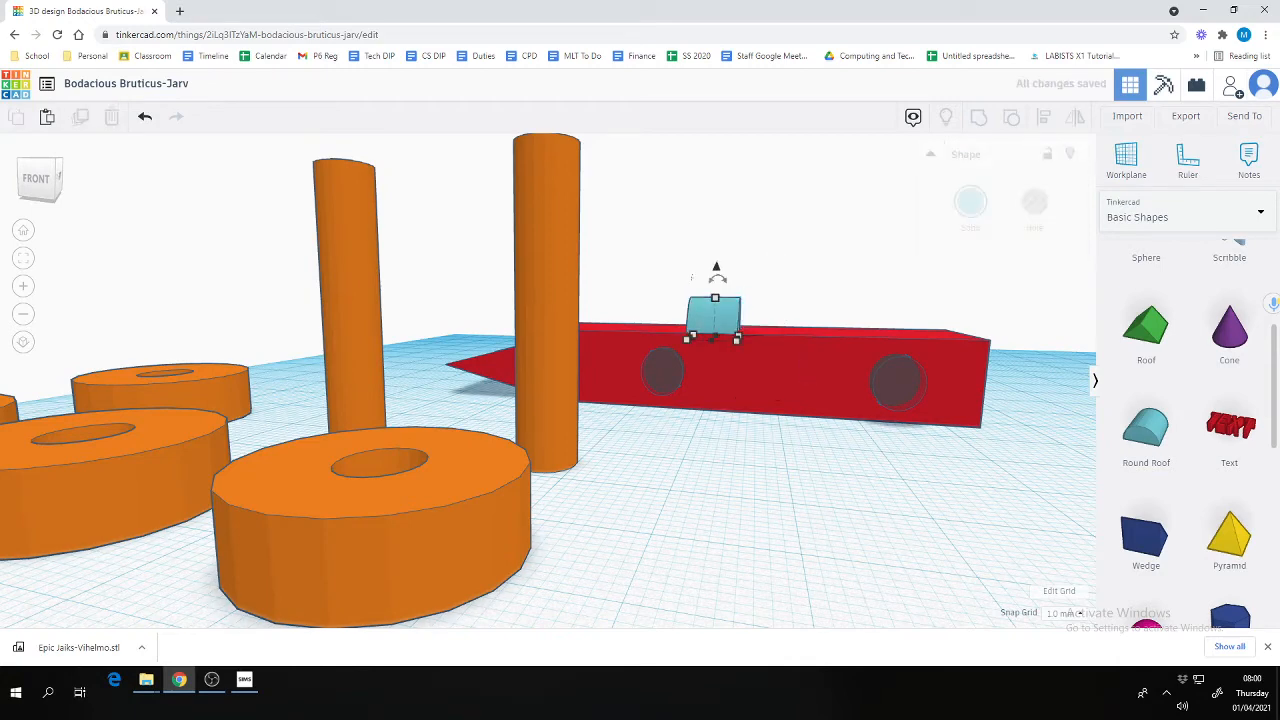
left_click(713, 315)
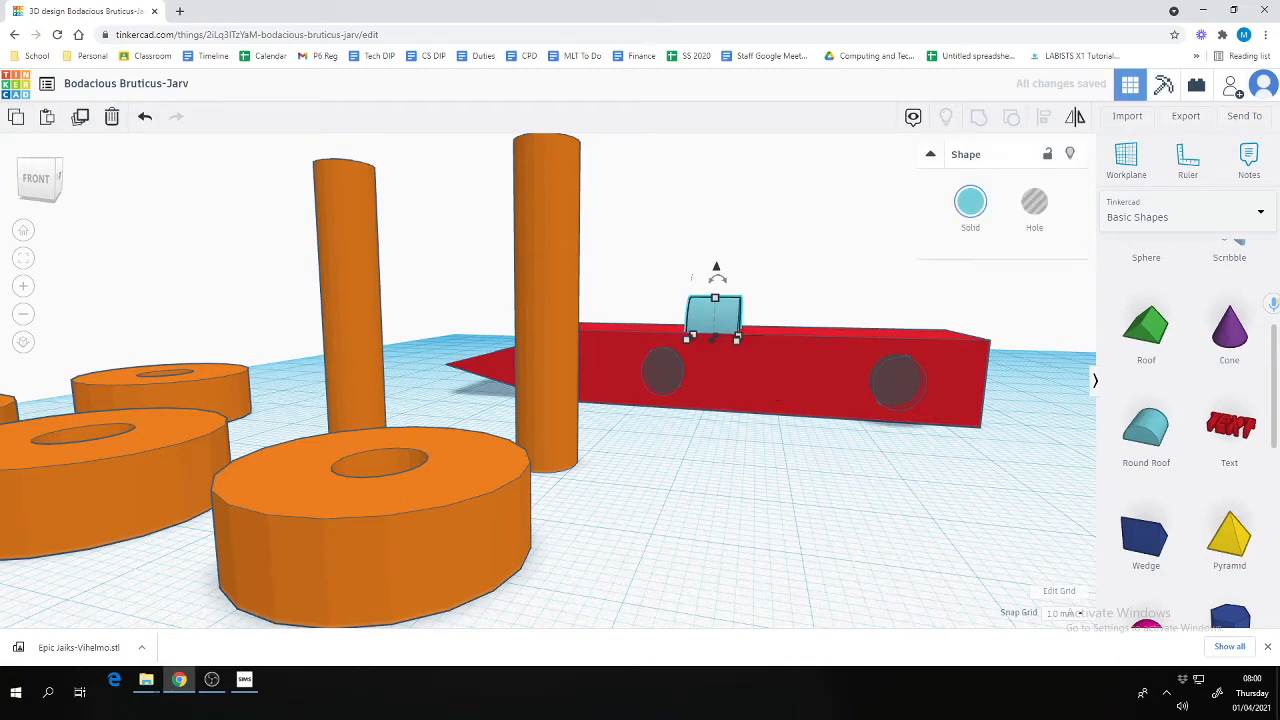
Align the vehicle body, both axle hole cylinders and the round roof to their common centre across the body's width.
right_click_drag(713, 380, 560, 560)
scroll(548, 380, "down", 5)
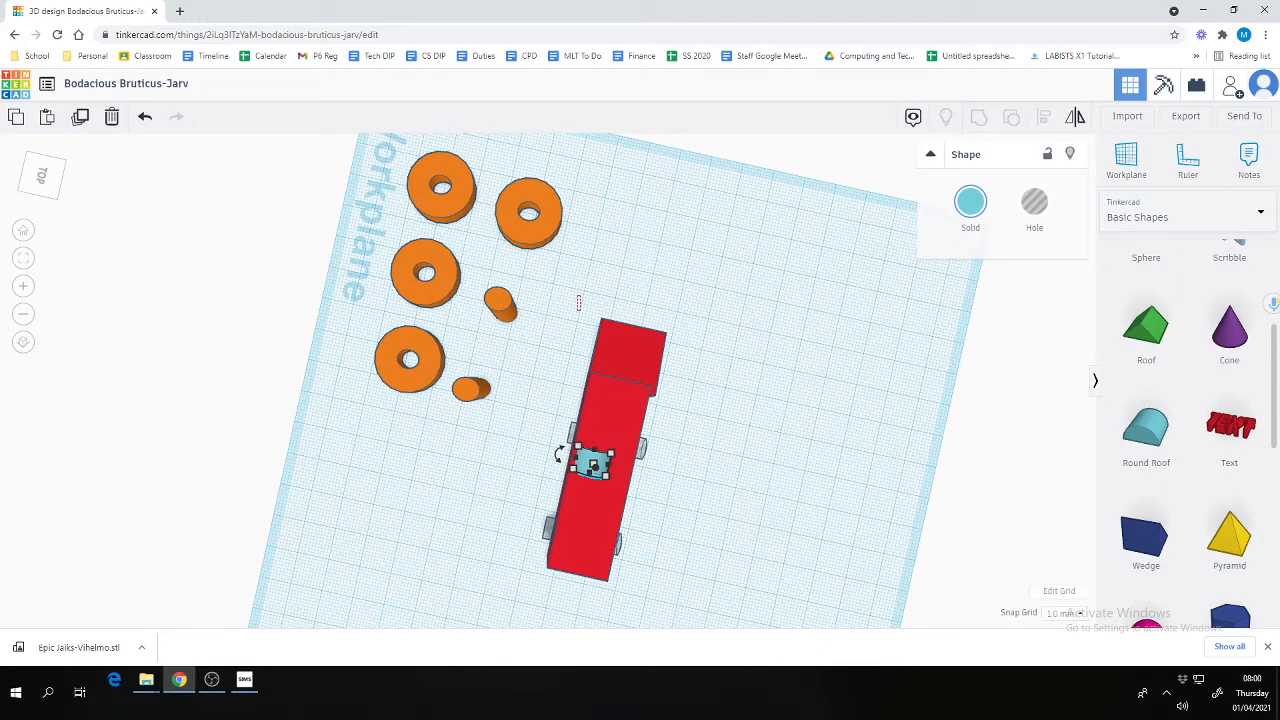
left_click_drag(578, 302, 738, 620)
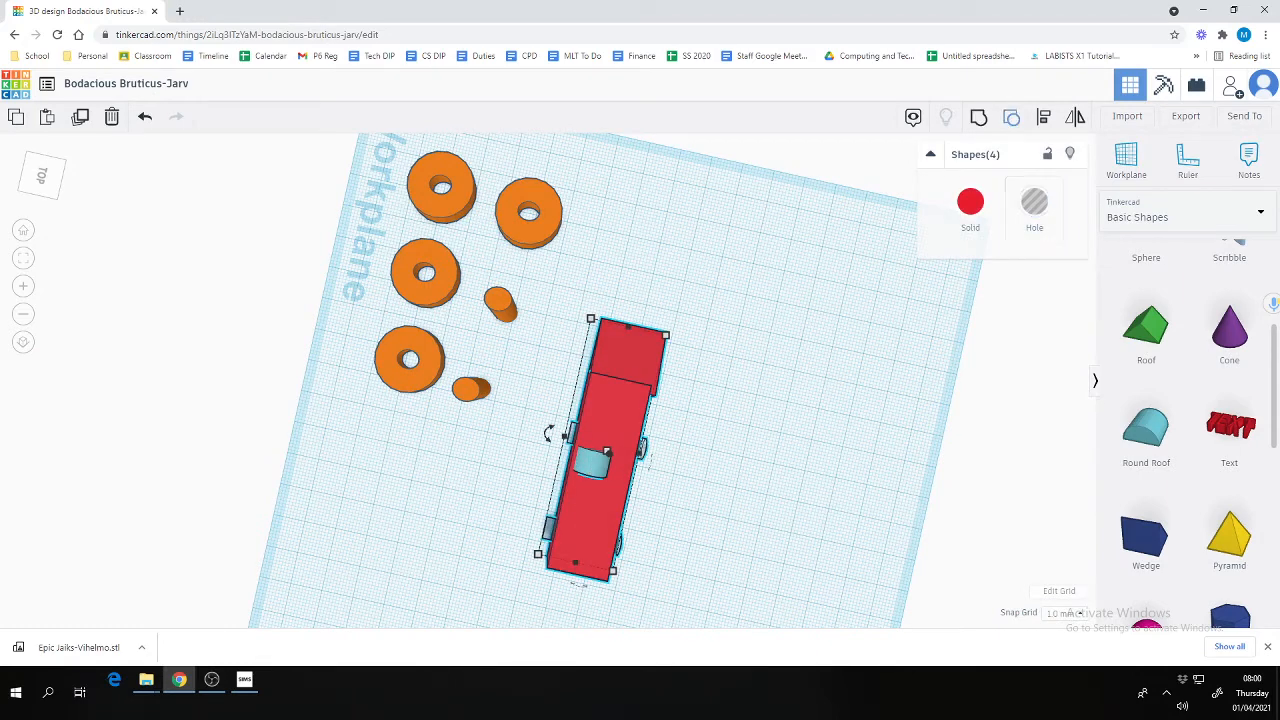
key("l")
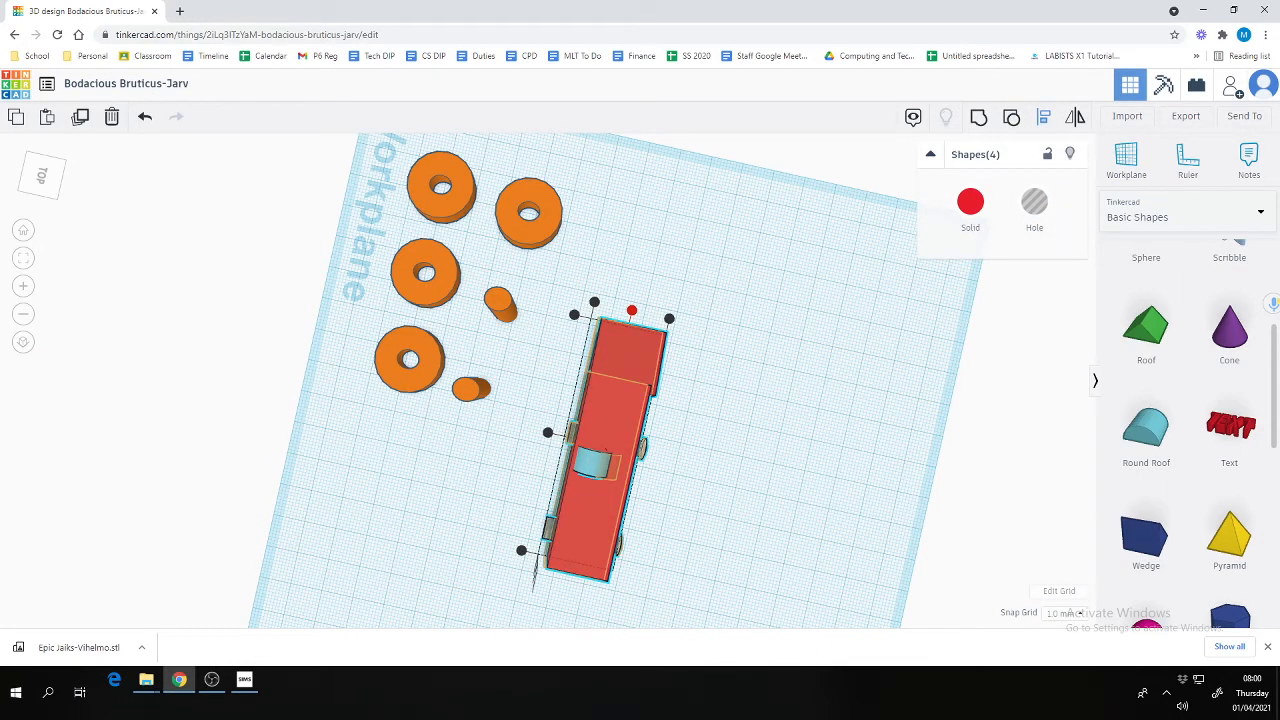
left_click(632, 310)
left_click(760, 400)
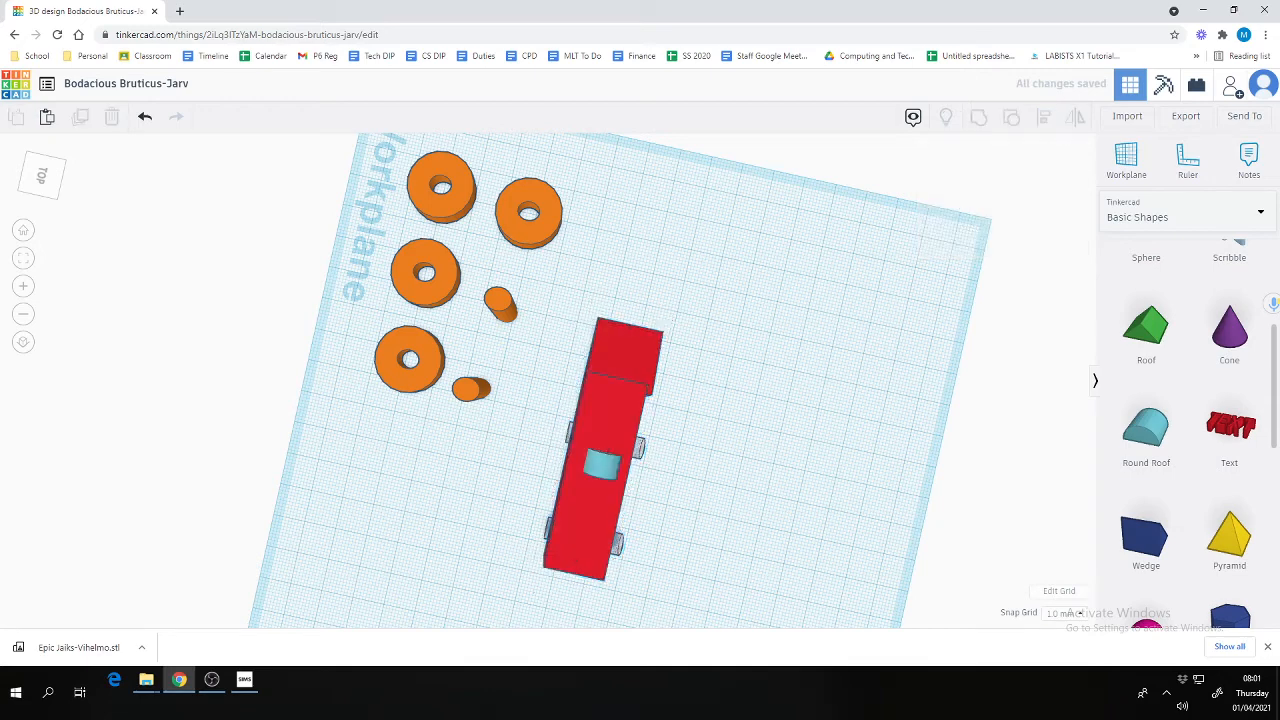
Group the vehicle body, round roof and both hole cylinders to cut the axle openings, and inspect the result.
left_click_drag(560, 283, 754, 628)
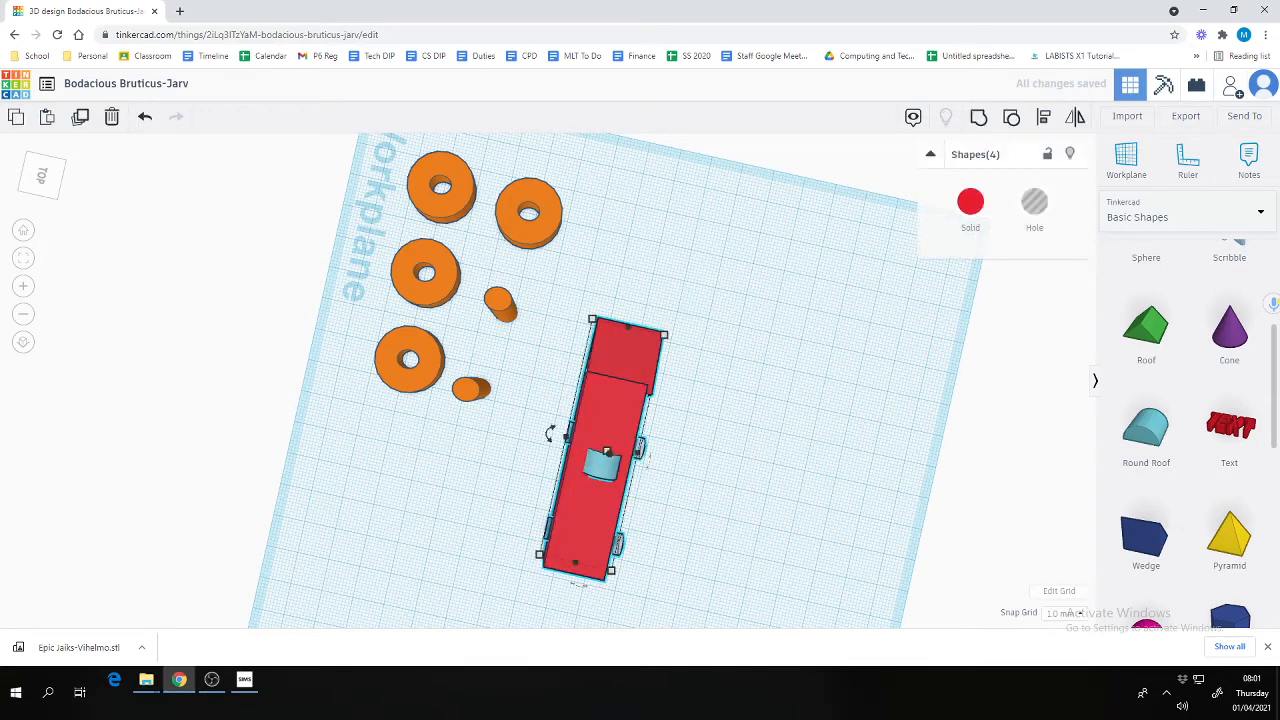
key("ctrl+g")
key("Escape")
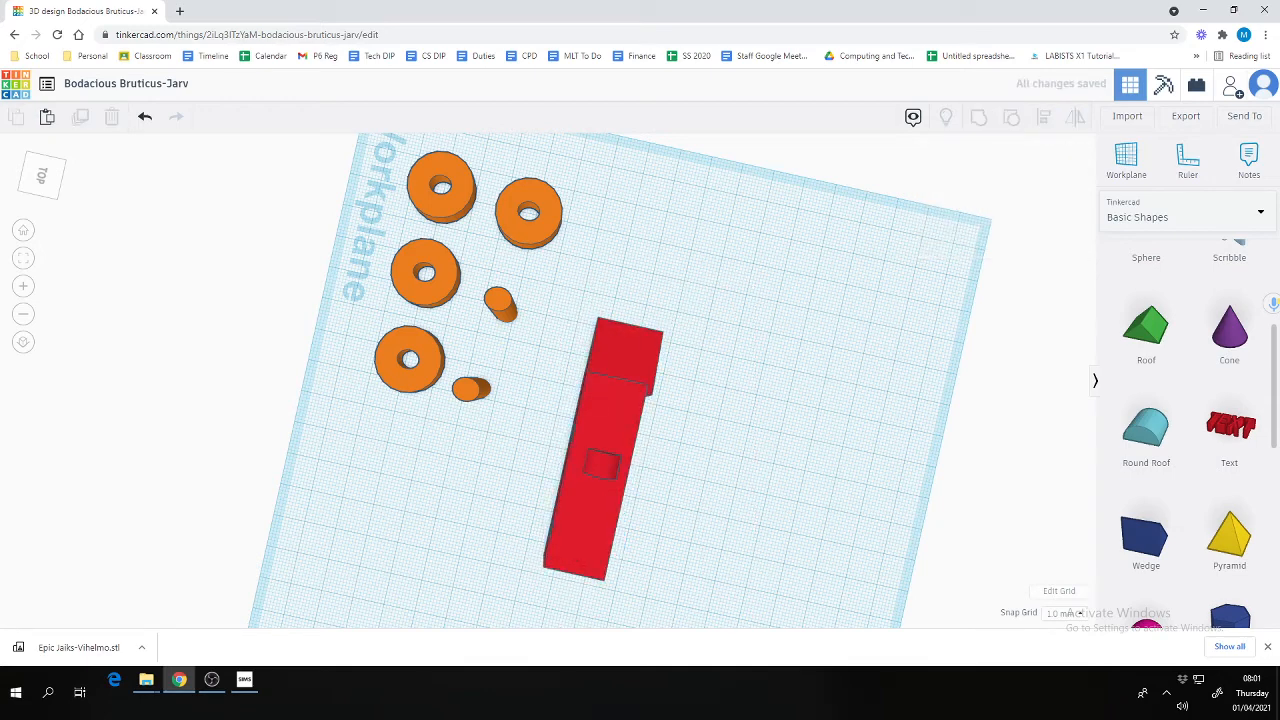
right_click_drag(740, 470, 645, 366)
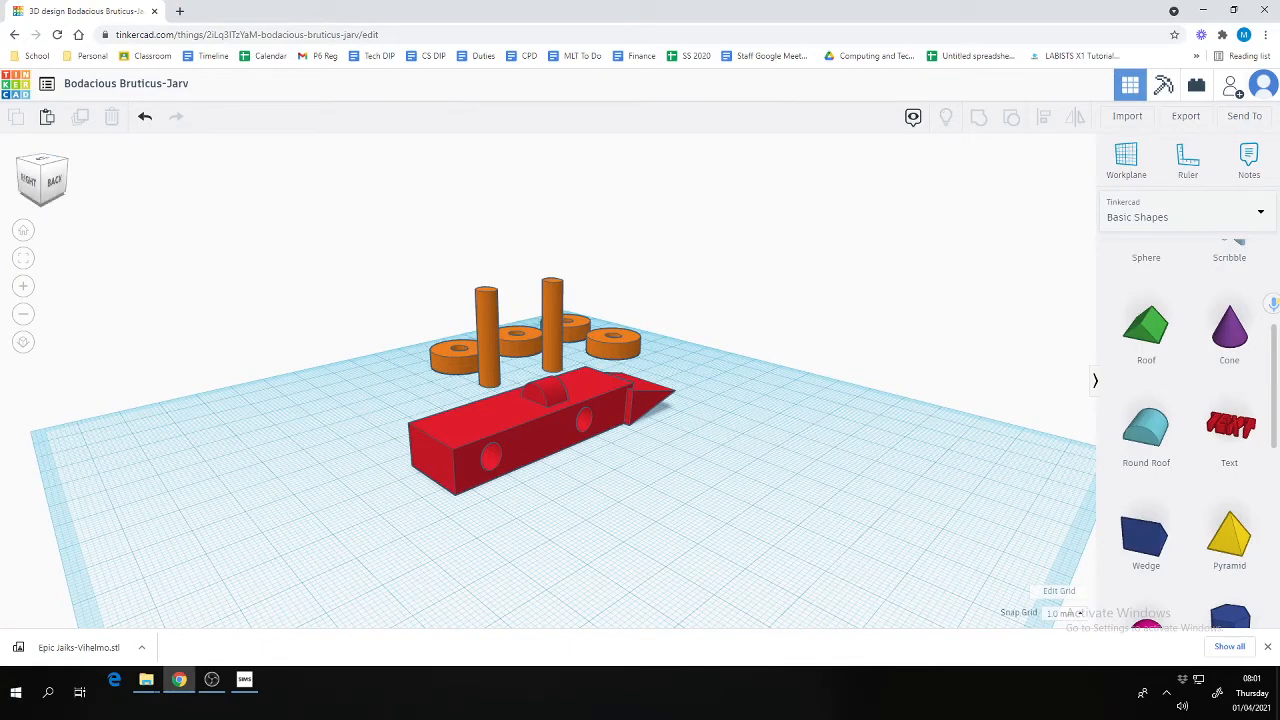
right_click_drag(645, 366, 764, 462)
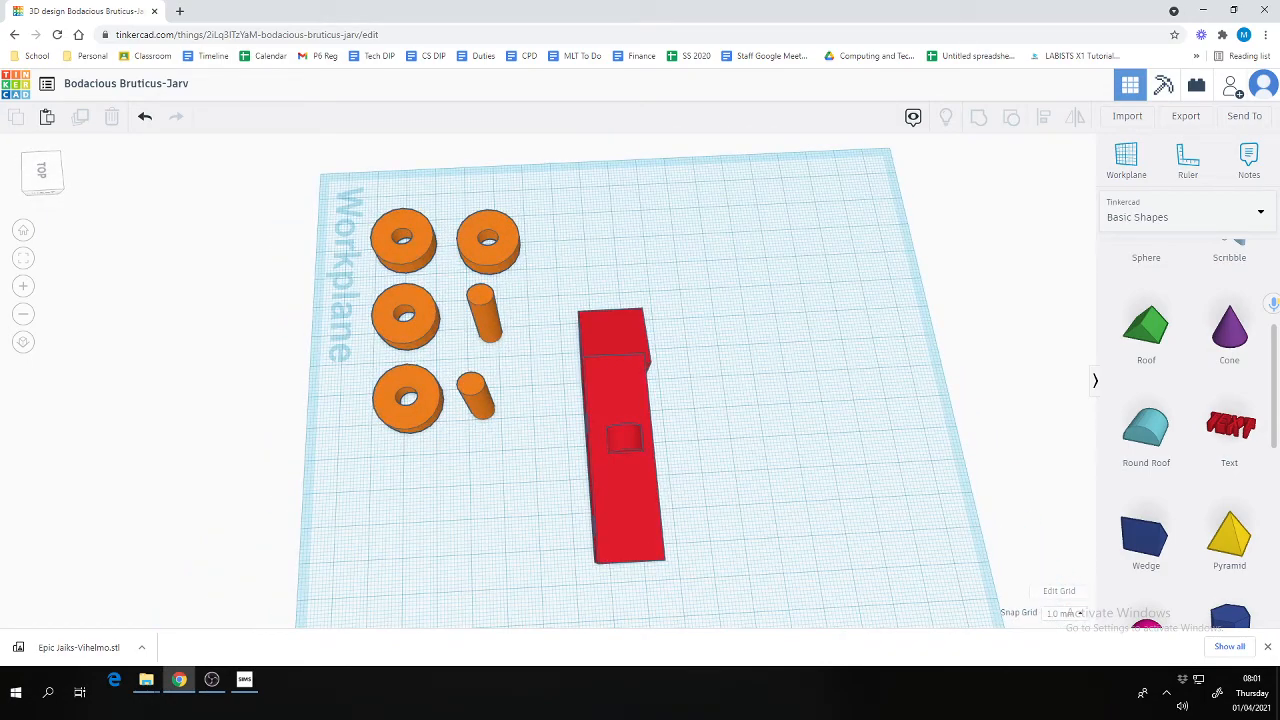